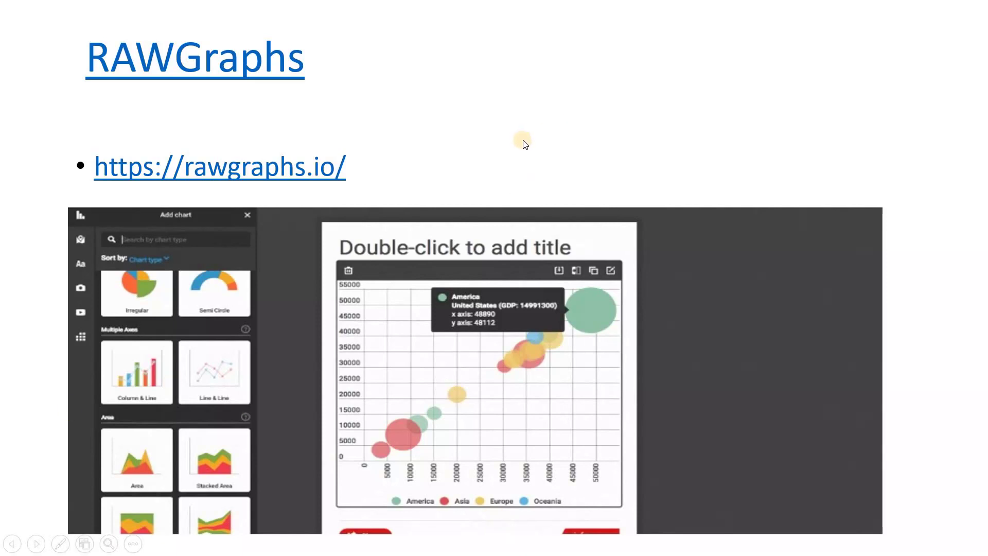
Step: Bring Chrome to the front and switch to the RAWGraphs home page tab
{"action": "key", "text": "super+d"}
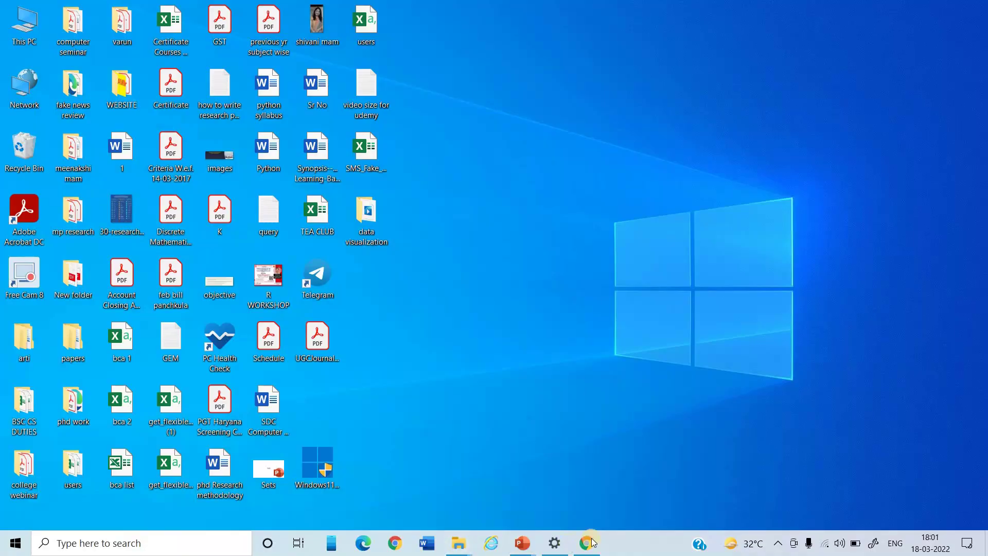
{"action": "key", "text": "alt+Tab"}
{"action": "key", "text": "ctrl+shift+Tab"}
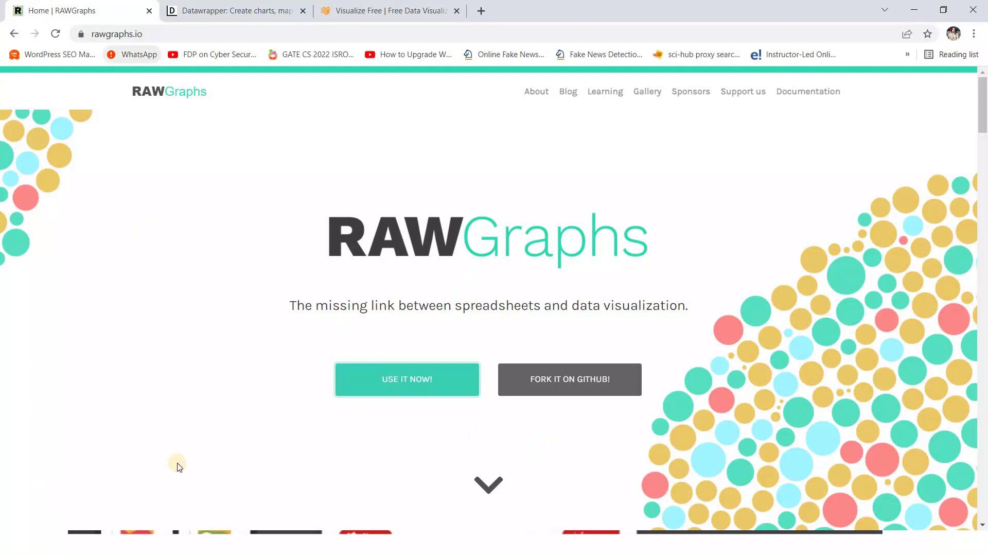
Step: Launch the RAWGraphs app and upload the Data_file_merge stock file, parsing its 1780 rows
{"action": "left_click", "coordinate": [415, 386]}
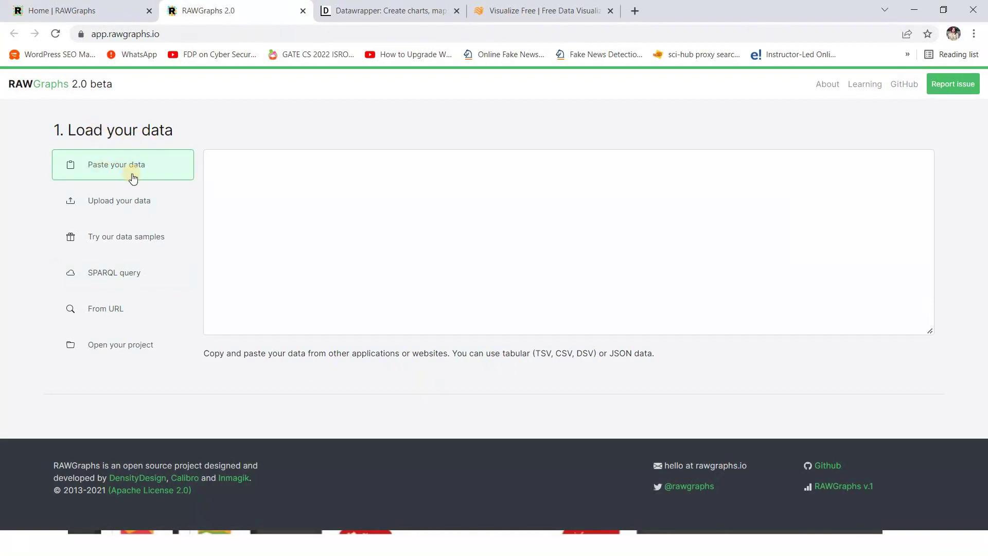
{"action": "left_click", "coordinate": [116, 202]}
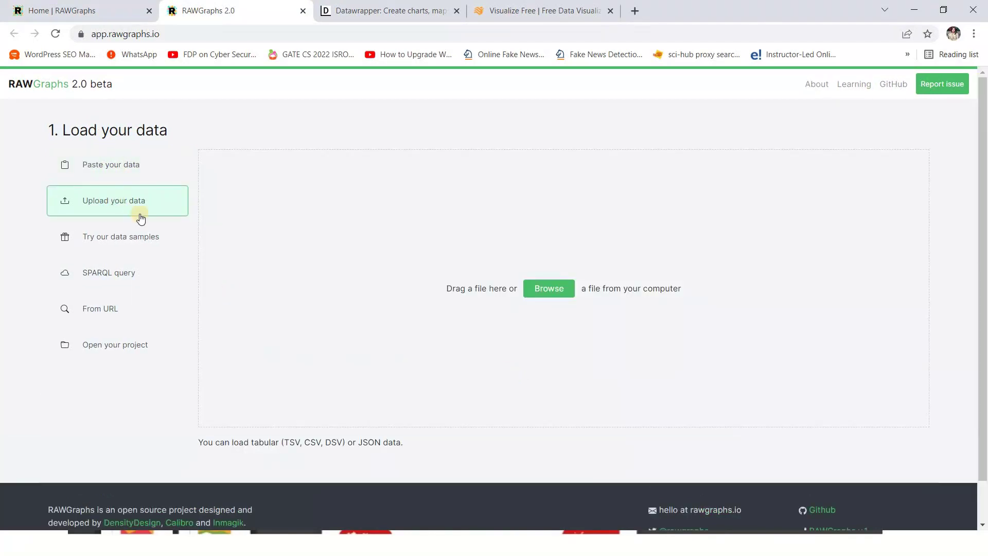
{"action": "left_click", "coordinate": [547, 292]}
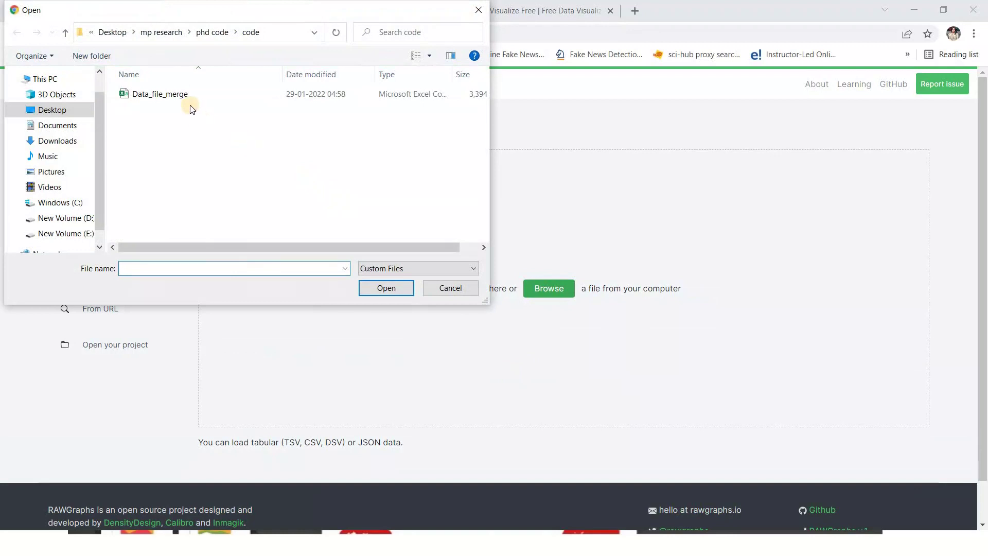
{"action": "double_click", "coordinate": [186, 96]}
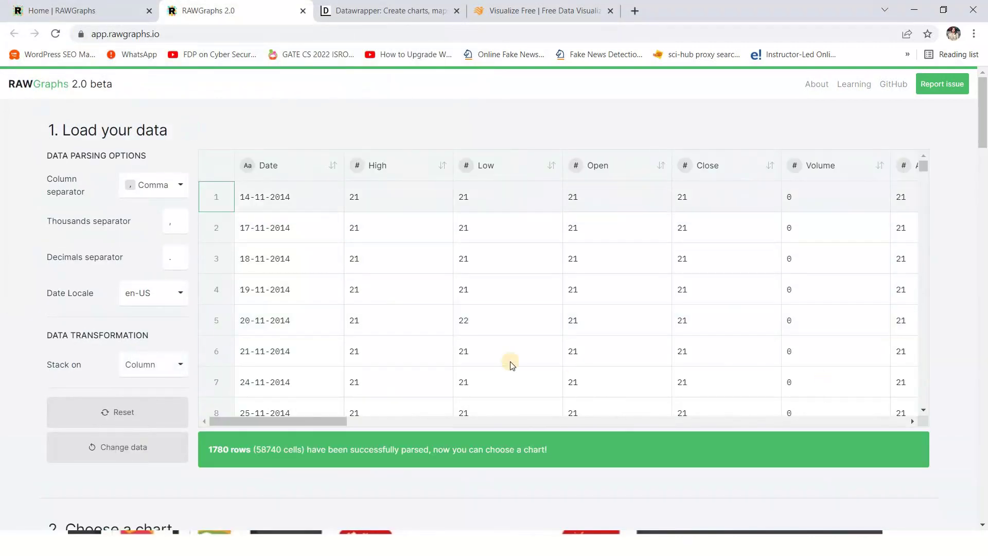
{"action": "scroll", "coordinate": [412, 396], "scroll_direction": "down", "scroll_amount": 3}
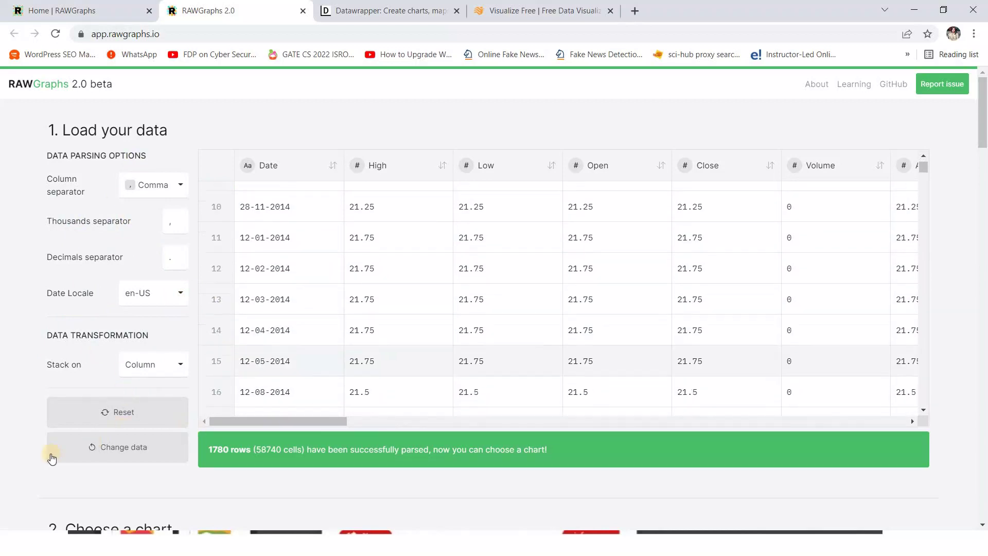
{"action": "scroll", "coordinate": [242, 177], "scroll_direction": "down", "scroll_amount": 3}
{"action": "scroll", "coordinate": [351, 316], "scroll_direction": "up", "scroll_amount": 2}
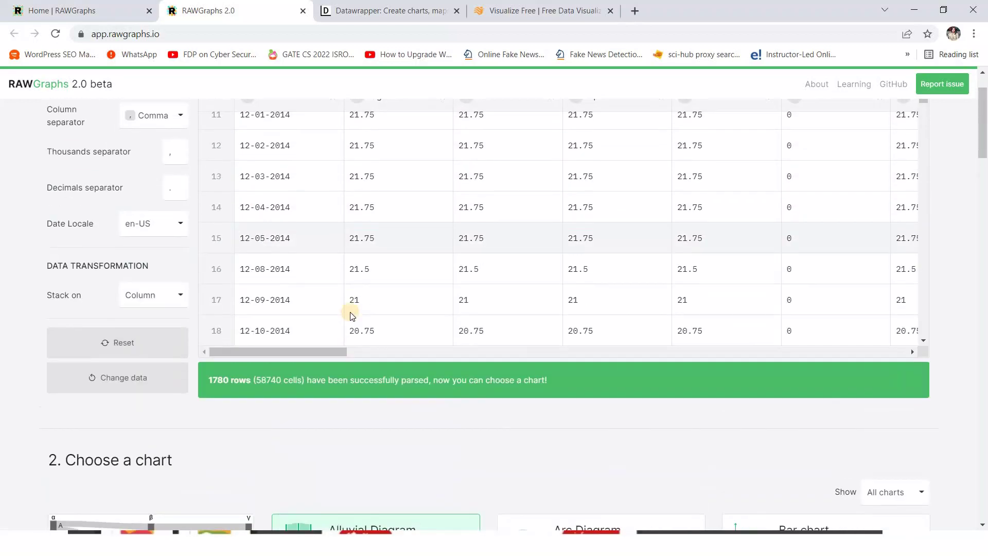
{"action": "scroll", "coordinate": [351, 316], "scroll_direction": "up", "scroll_amount": 3}
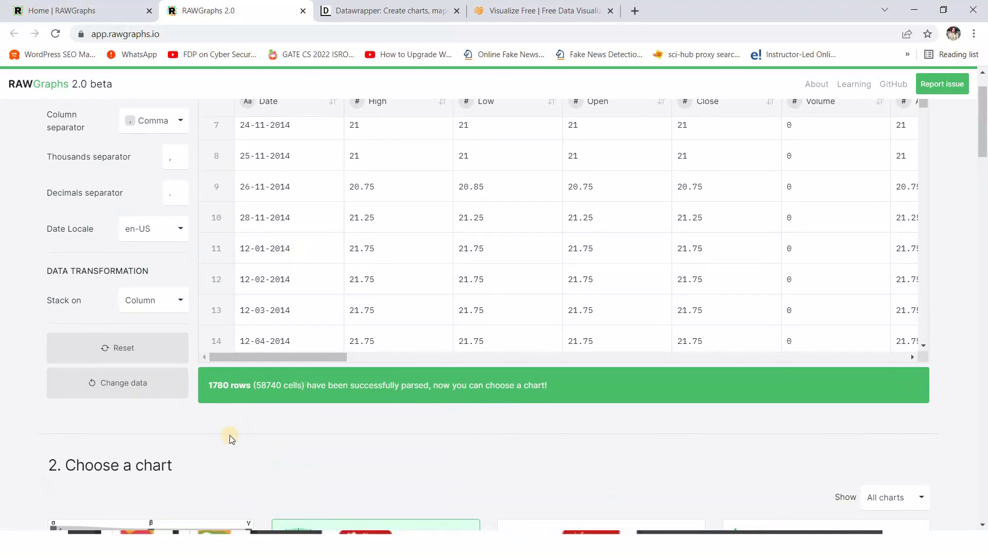
{"action": "scroll", "coordinate": [242, 391], "scroll_direction": "down", "scroll_amount": 3}
{"action": "scroll", "coordinate": [27, 257], "scroll_direction": "down", "scroll_amount": 2}
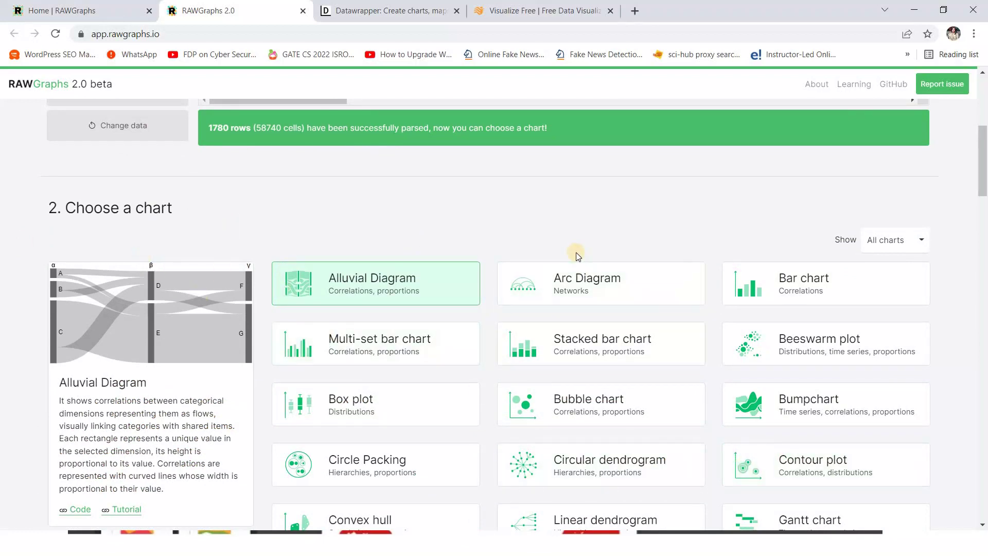
Step: Select the Bar chart type and scroll to its Mapping section with Bars, Size, Color and Series
{"action": "scroll", "coordinate": [487, 255], "scroll_direction": "down", "scroll_amount": 5}
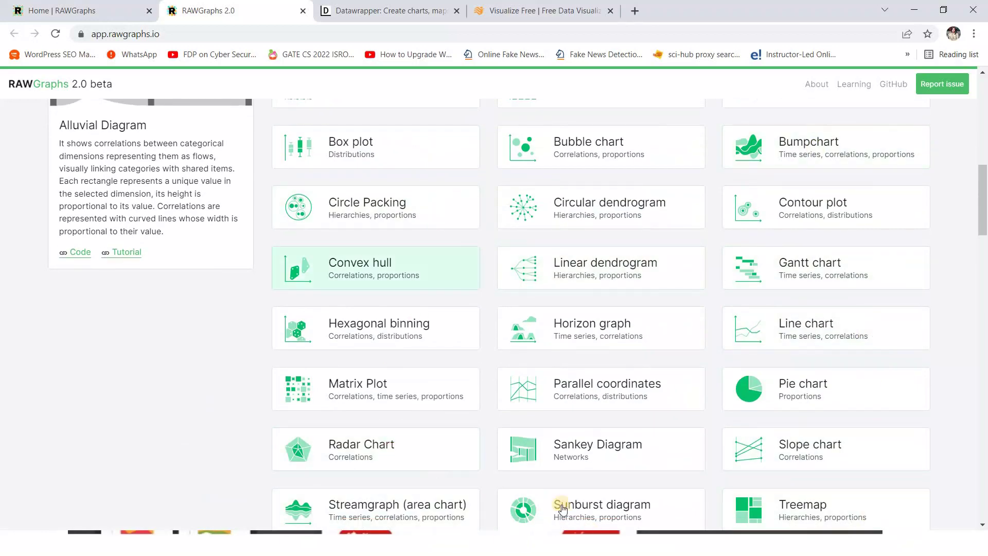
{"action": "left_click", "coordinate": [807, 347]}
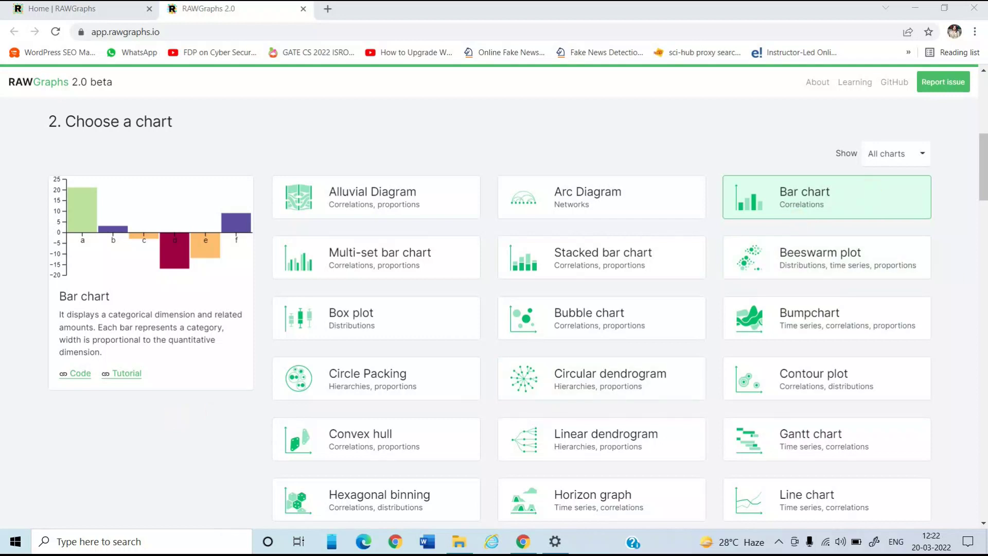
{"action": "left_click", "coordinate": [984, 523]}
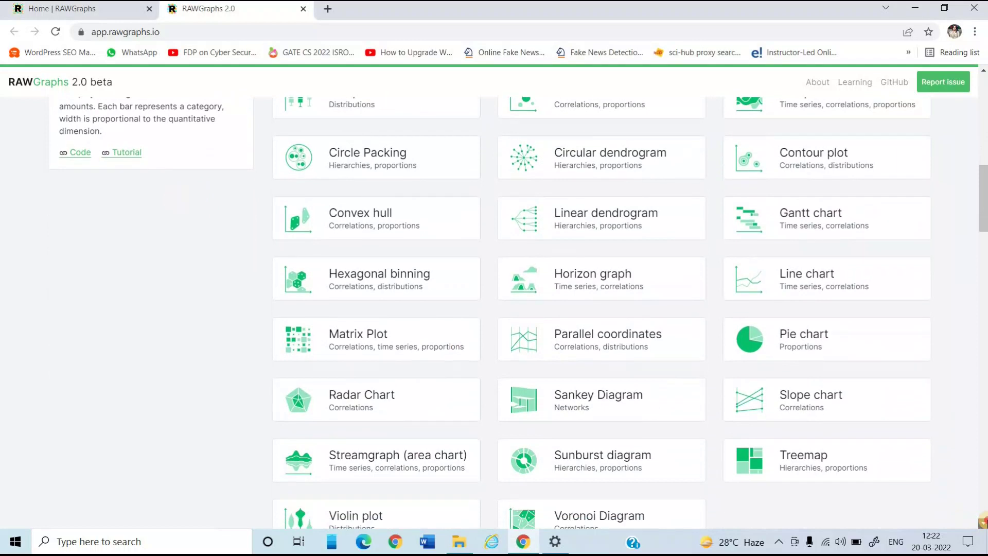
{"action": "left_click_drag", "start_coordinate": [983, 522], "coordinate": [984, 523]}
{"action": "scroll", "coordinate": [510, 423], "scroll_direction": "down", "scroll_amount": 1}
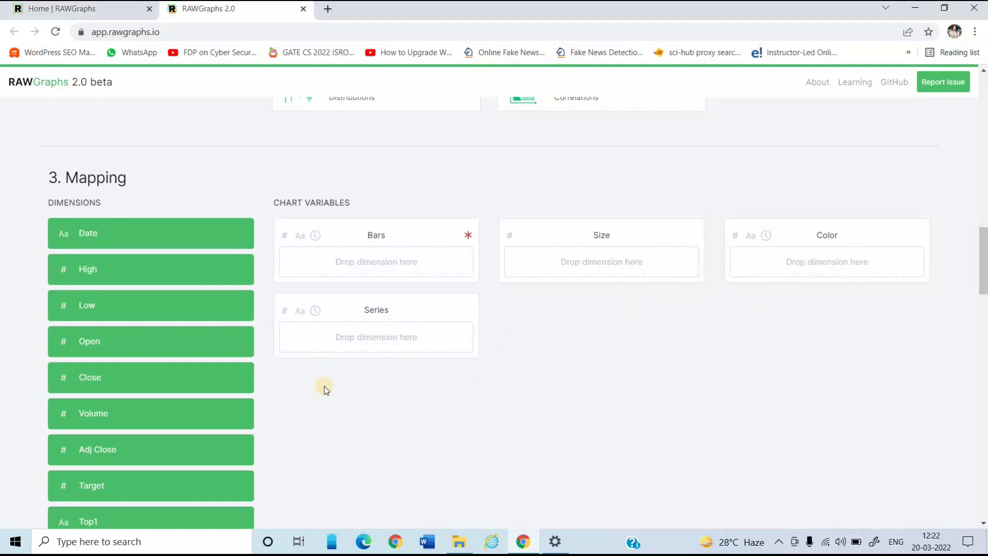
Step: Map the Close dimension to Bars and scroll down to the bar chart preview
{"action": "left_click_drag", "start_coordinate": [150, 377], "coordinate": [357, 272]}
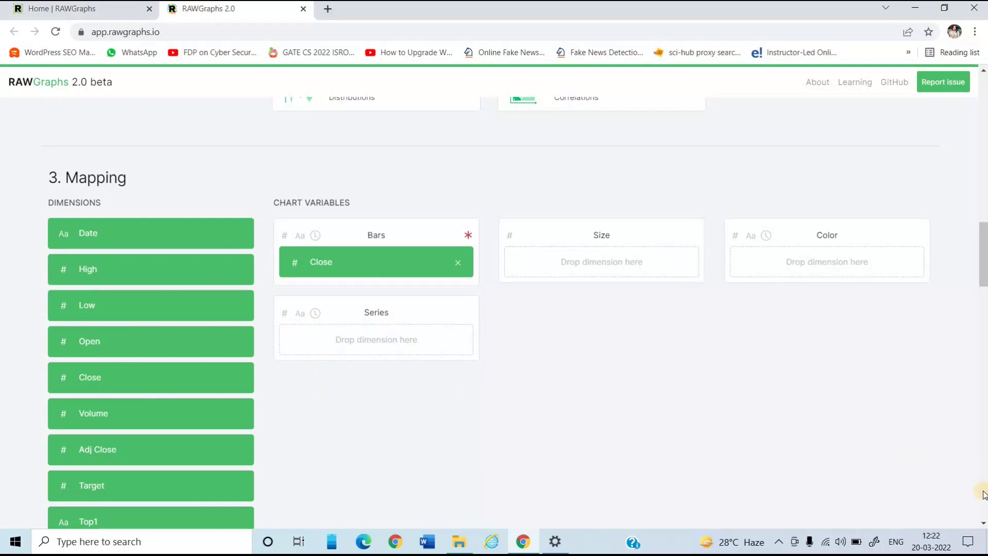
{"action": "scroll", "coordinate": [983, 524], "scroll_direction": "down", "scroll_amount": 2}
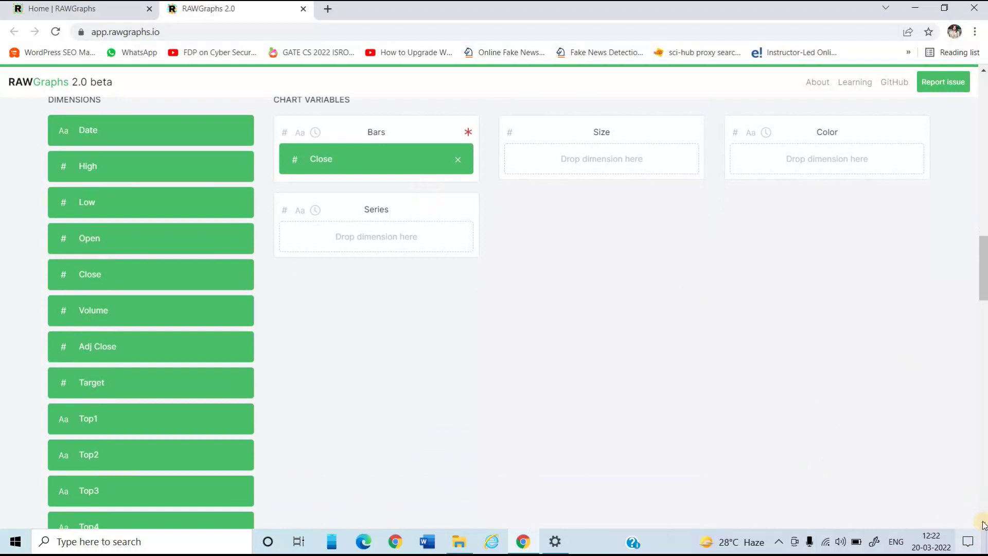
{"action": "scroll", "coordinate": [984, 524], "scroll_direction": "down", "scroll_amount": 1}
{"action": "scroll", "coordinate": [983, 524], "scroll_direction": "down", "scroll_amount": 5}
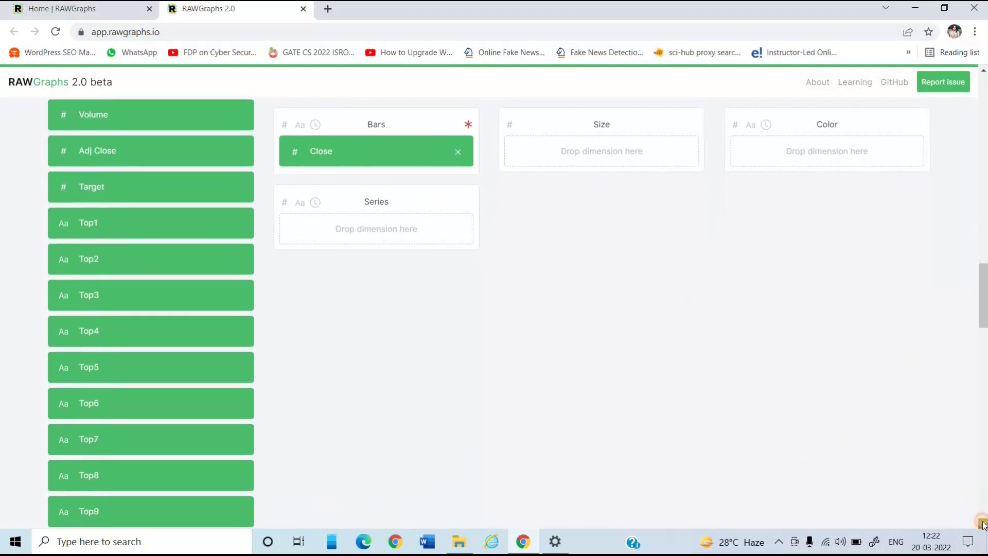
{"action": "scroll", "coordinate": [983, 525], "scroll_direction": "down", "scroll_amount": 5}
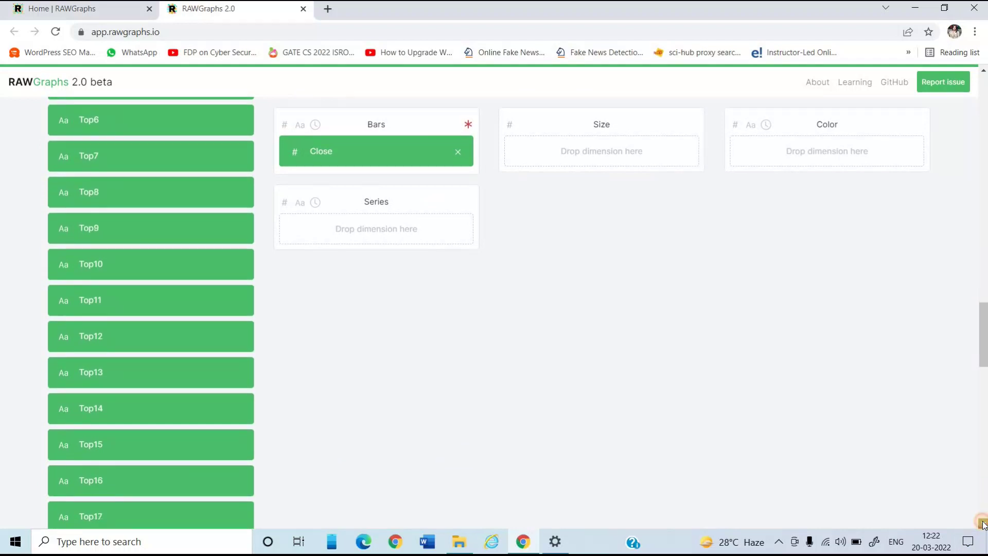
{"action": "scroll", "coordinate": [983, 524], "scroll_direction": "down", "scroll_amount": 5}
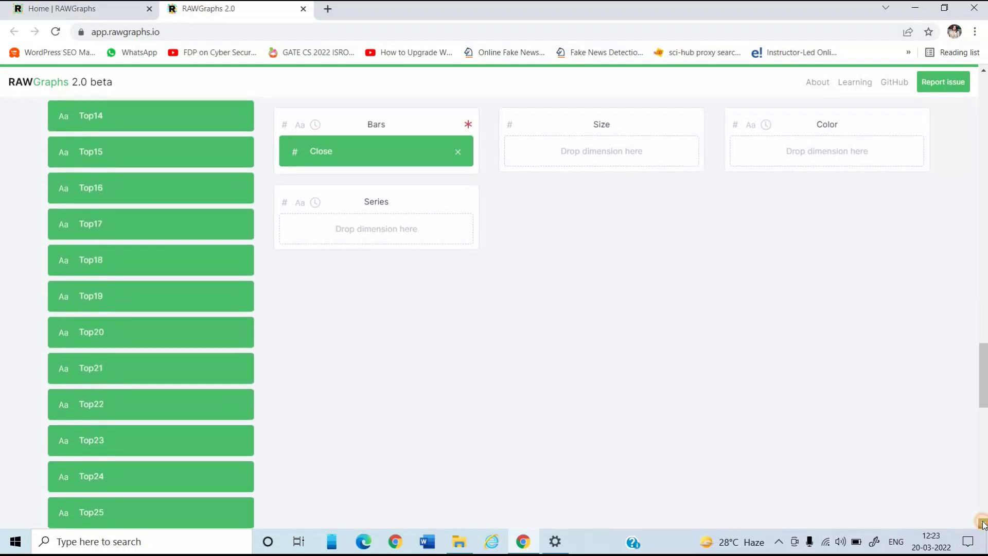
{"action": "scroll", "coordinate": [984, 524], "scroll_direction": "down", "scroll_amount": 5}
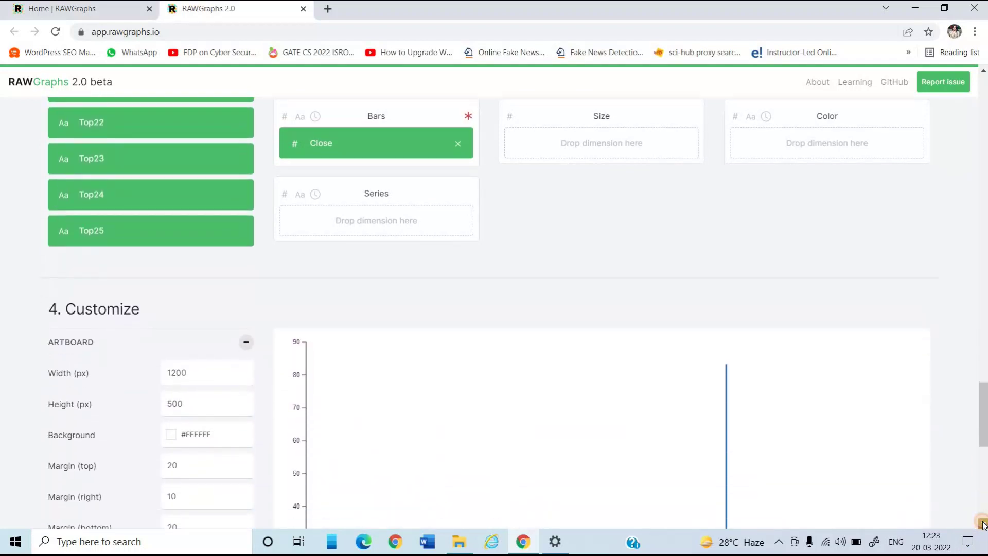
{"action": "scroll", "coordinate": [983, 524], "scroll_direction": "down", "scroll_amount": 1}
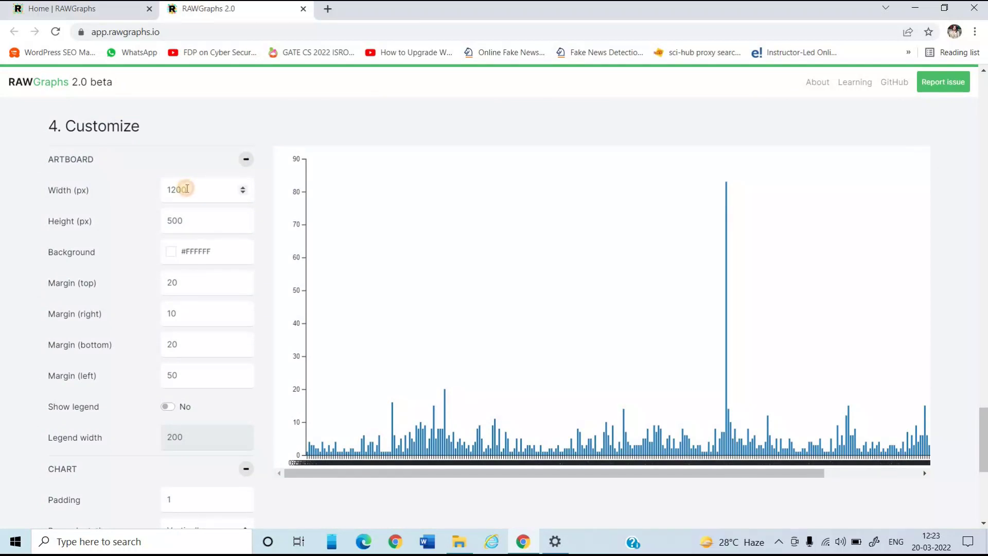
Step: Set the artboard width to 1500 px and the height to 297 px
{"action": "left_click", "coordinate": [187, 189]}
{"action": "key", "text": "BackSpace"}
{"action": "key", "text": "BackSpace"}
{"action": "key", "text": "BackSpace"}
{"action": "type", "text": "5"}
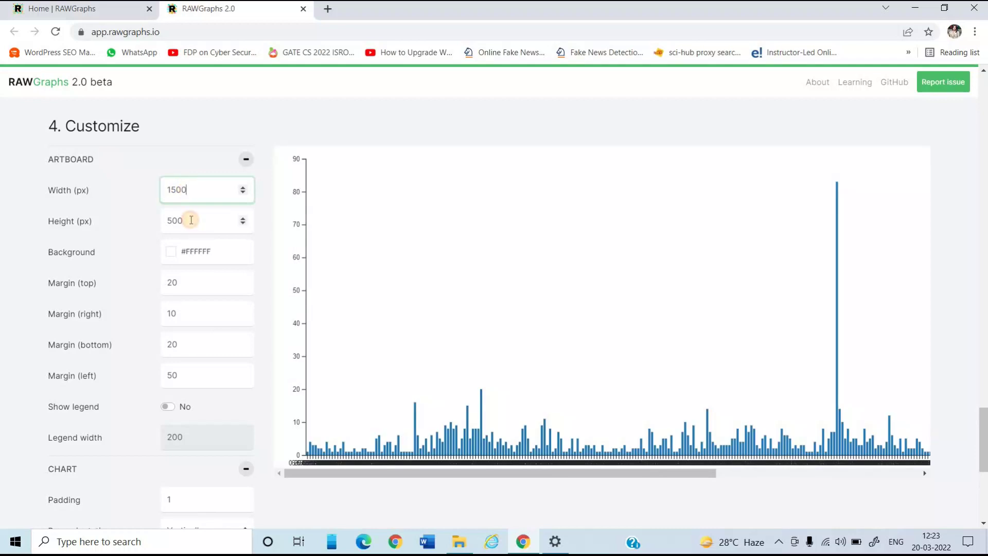
{"action": "left_click", "coordinate": [191, 220]}
{"action": "key", "text": "BackSpace"}
{"action": "key", "text": "BackSpace"}
{"action": "type", "text": "300"}
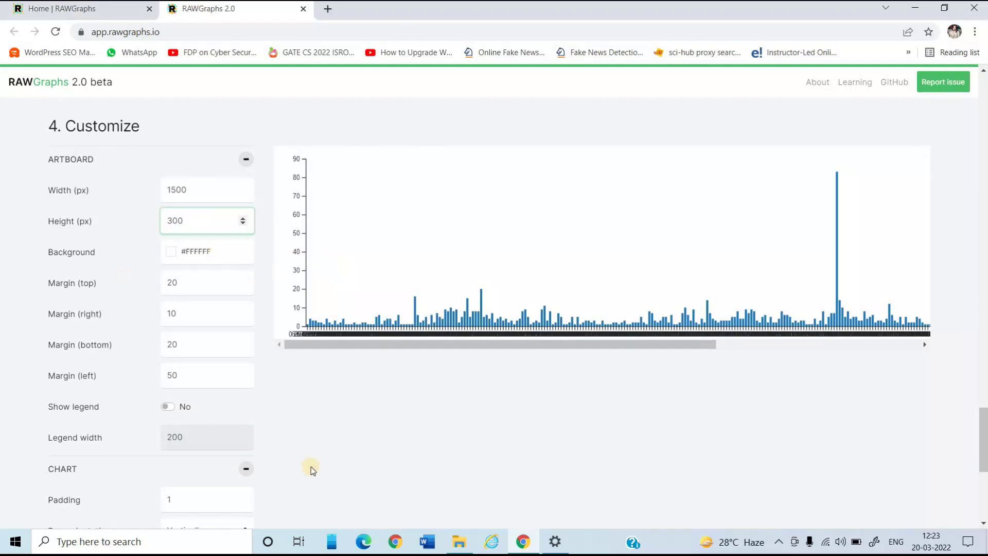
{"action": "key", "text": "Down"}
{"action": "key", "text": "Down"}
{"action": "key", "text": "Down"}
Step: Export the bar chart in PNG format and save it as image1.png
{"action": "left_click", "coordinate": [285, 432]}
{"action": "scroll", "coordinate": [285, 432], "scroll_direction": "down", "scroll_amount": 1}
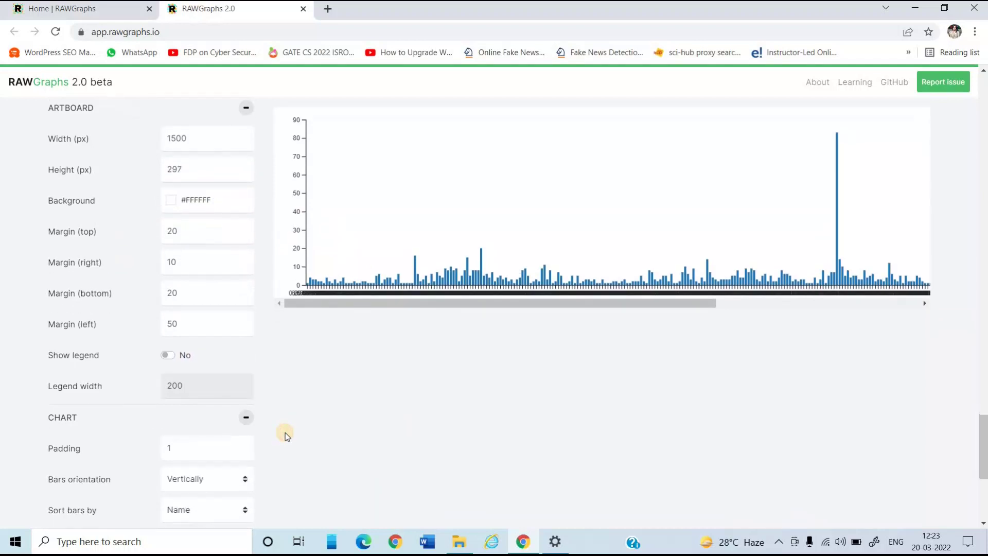
{"action": "scroll", "coordinate": [285, 432], "scroll_direction": "down", "scroll_amount": 4}
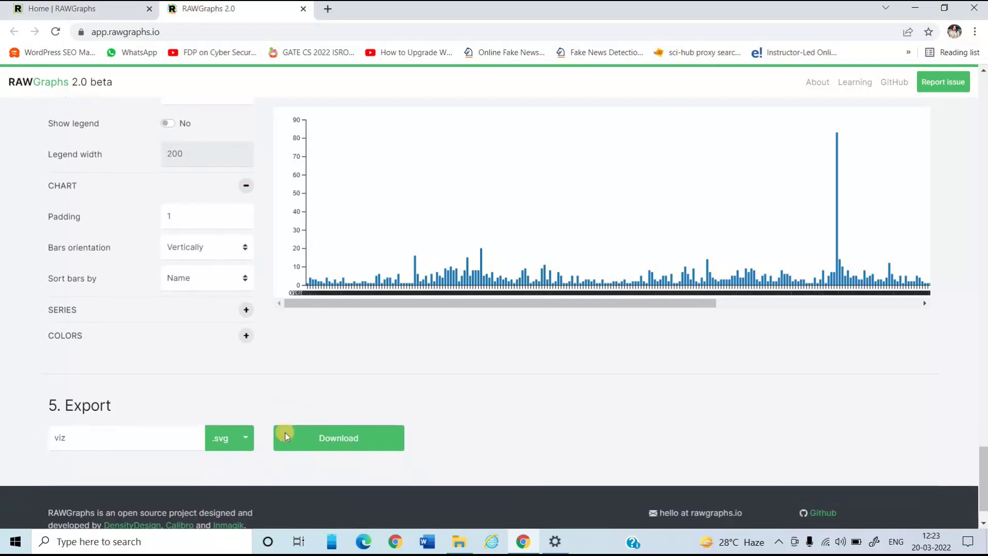
{"action": "scroll", "coordinate": [285, 433], "scroll_direction": "down", "scroll_amount": 1}
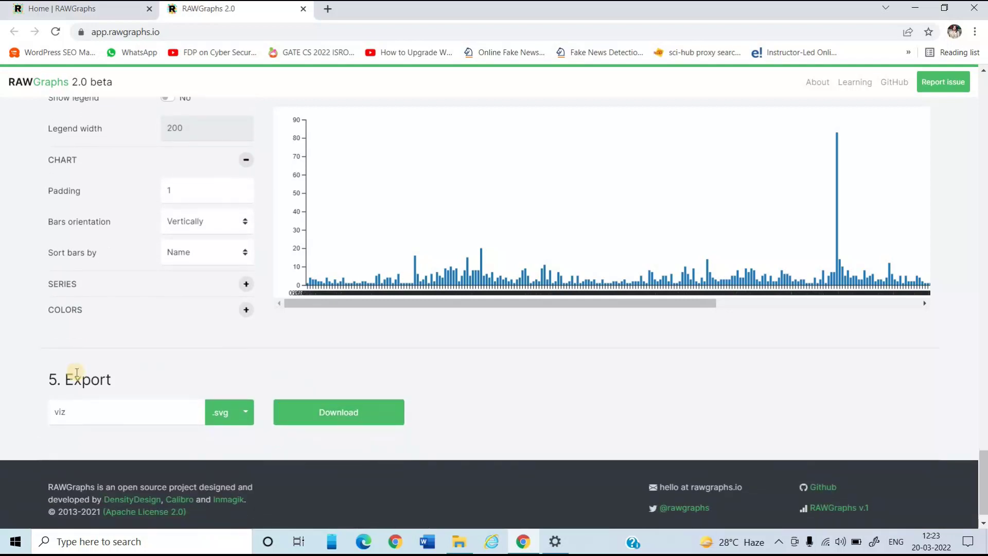
{"action": "left_click", "coordinate": [222, 415]}
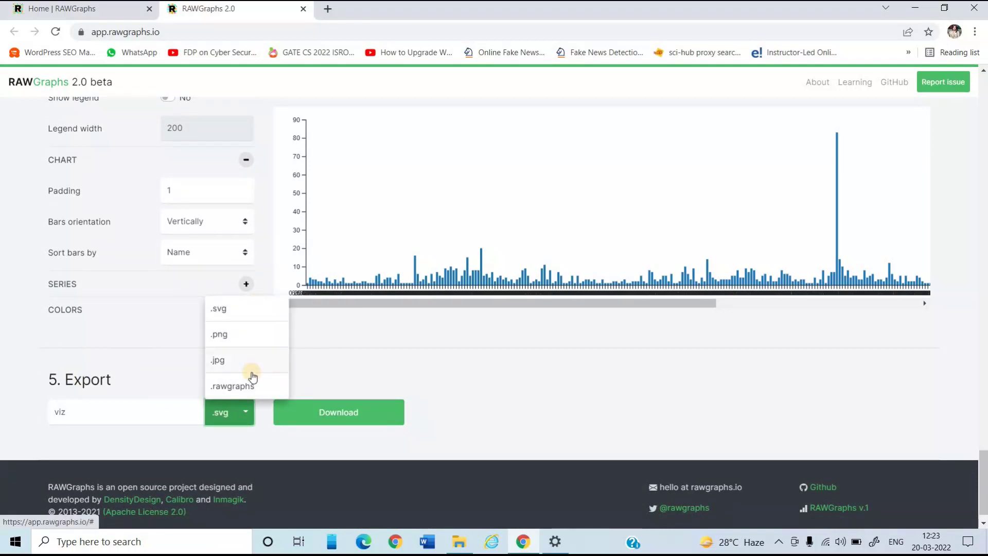
{"action": "left_click", "coordinate": [263, 338]}
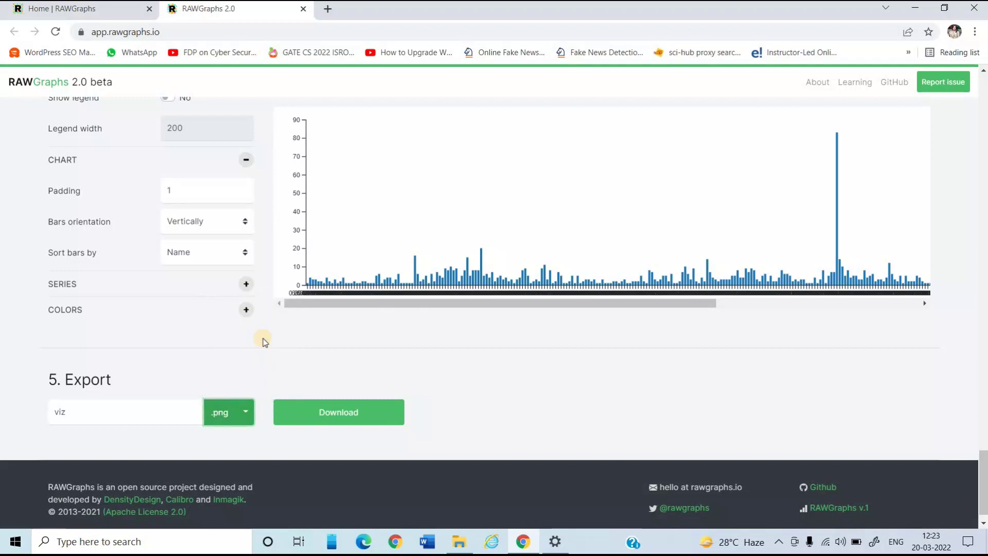
{"action": "left_click", "coordinate": [345, 419]}
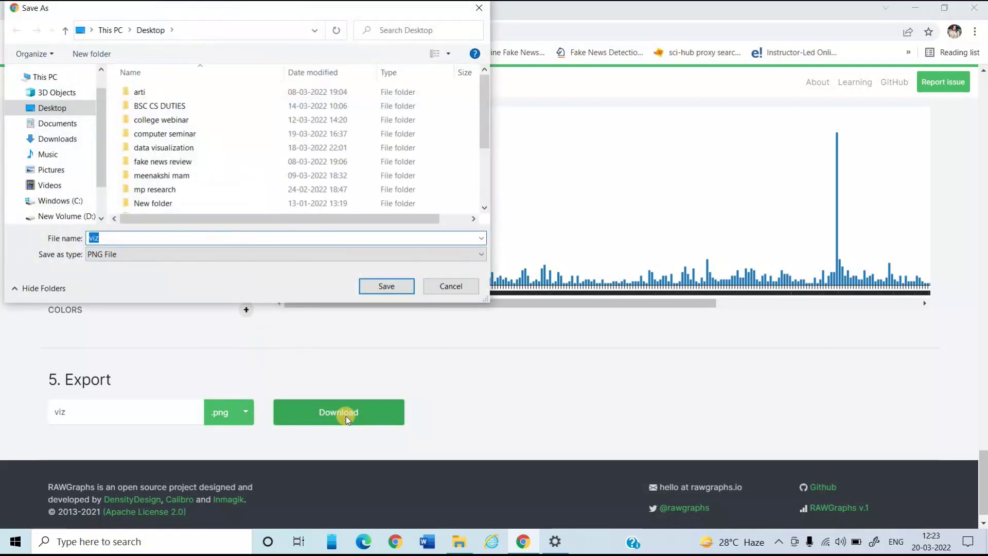
{"action": "type", "text": "image"}
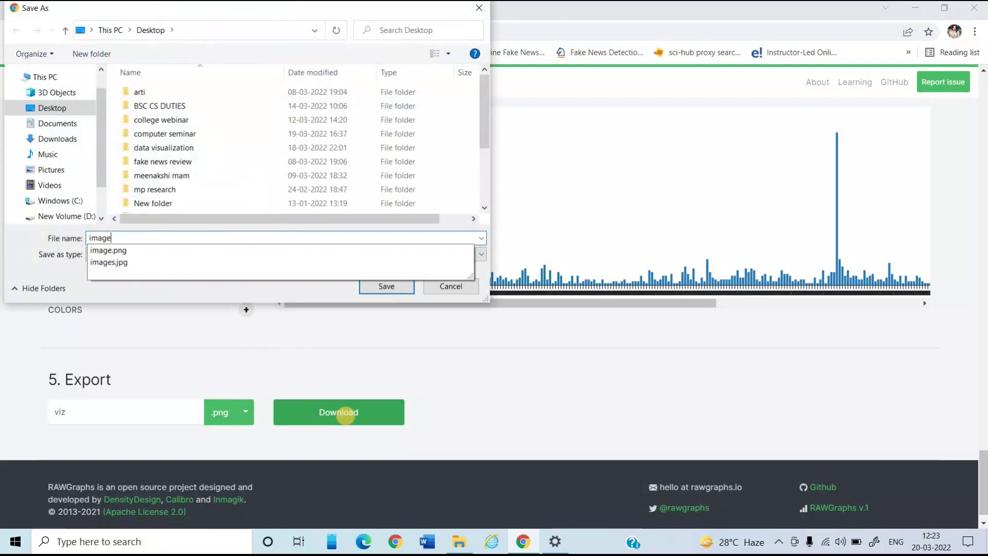
{"action": "type", "text": "1"}
{"action": "key", "text": "Return"}
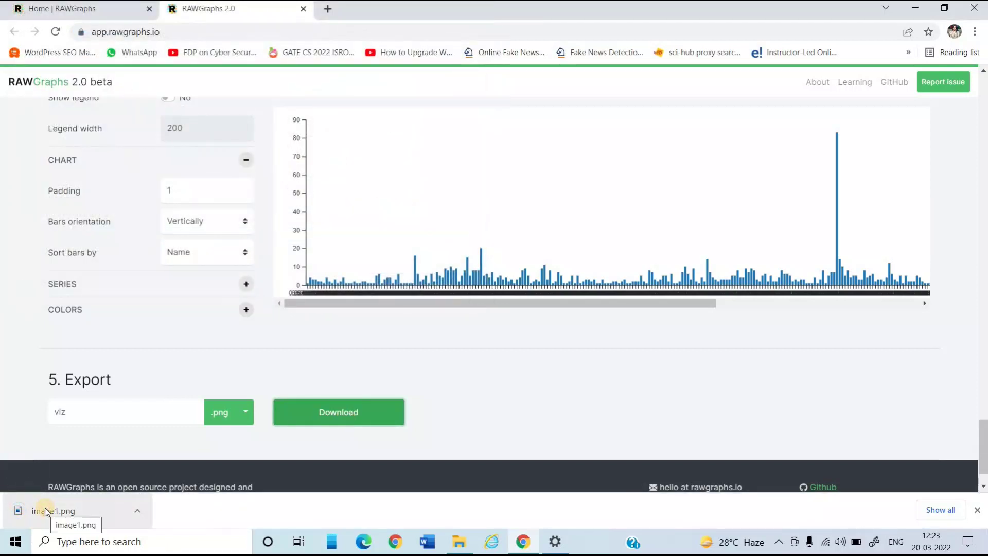
{"action": "left_click", "coordinate": [45, 512]}
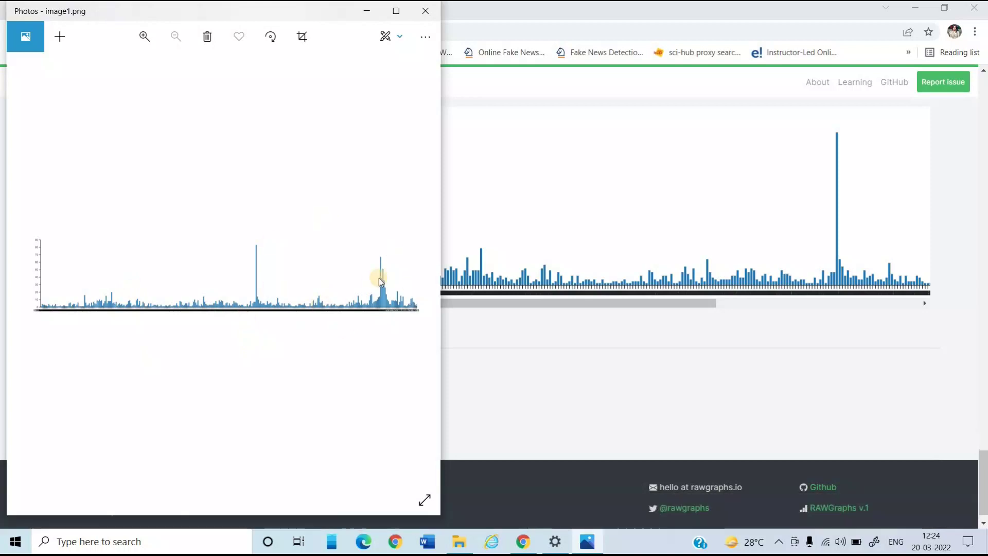
{"action": "left_click", "coordinate": [426, 16]}
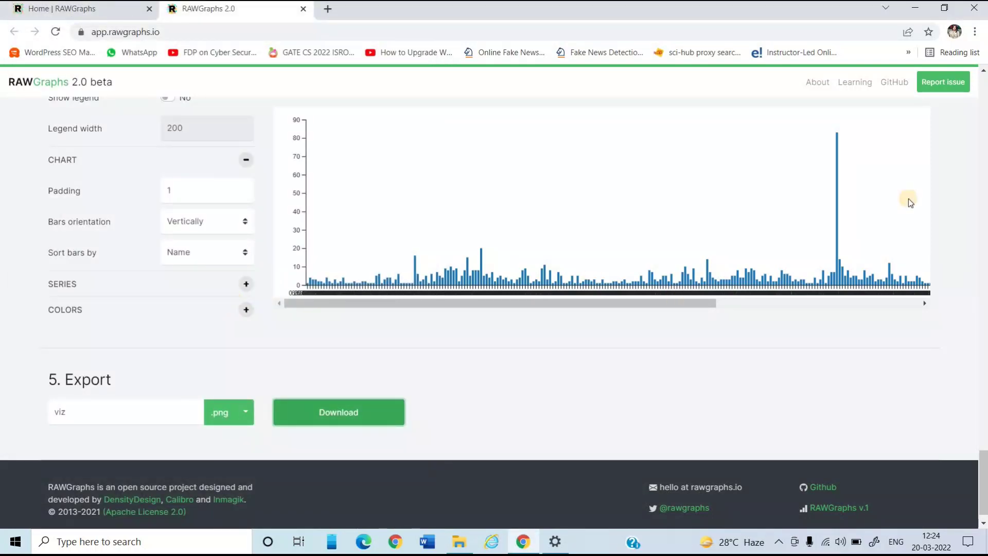
{"action": "left_click", "coordinate": [984, 130]}
Step: Return to the top and show the gallery via 'Try our data samples'
{"action": "left_click", "coordinate": [983, 129]}
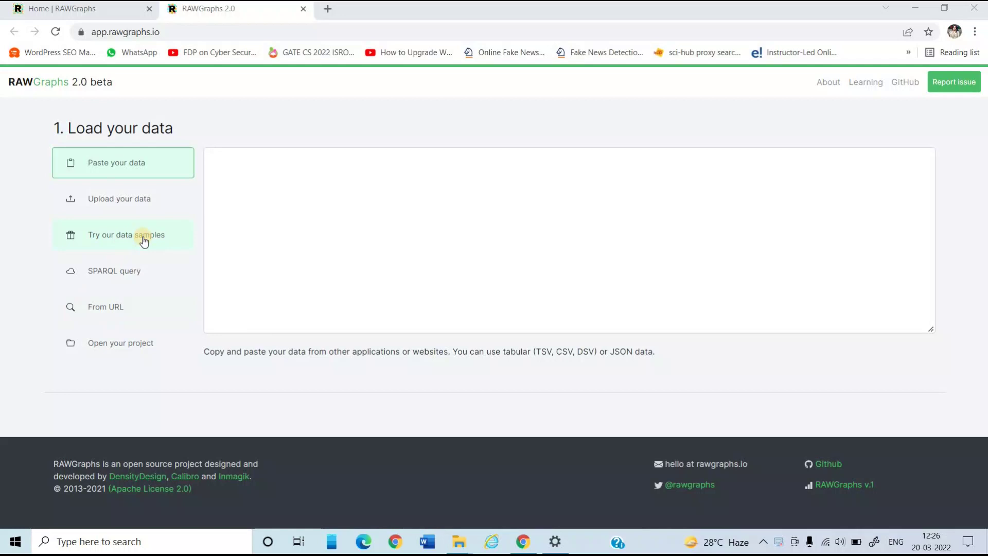
{"action": "left_click", "coordinate": [144, 241]}
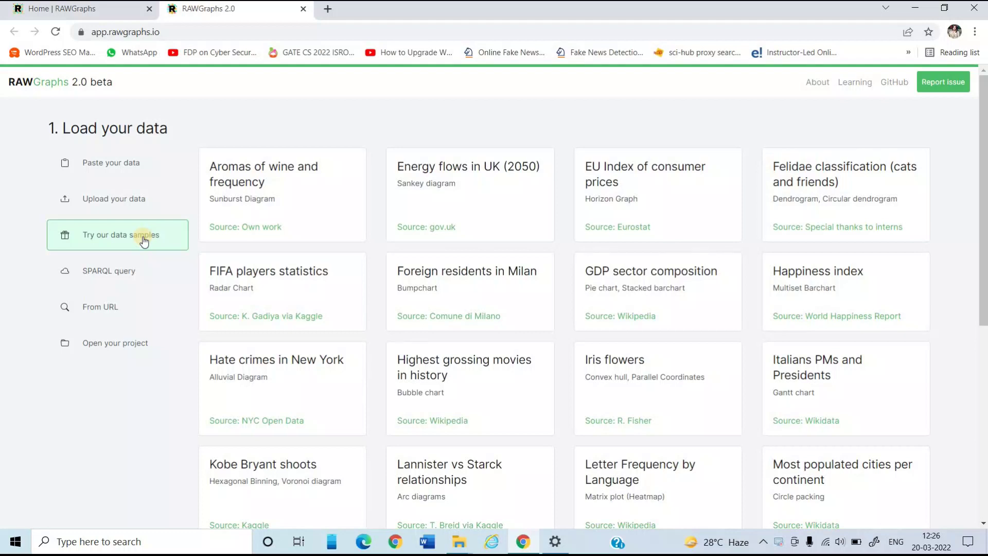
Step: Load the 'Highest grossing movies in history' sample dataset
{"action": "left_click", "coordinate": [441, 387]}
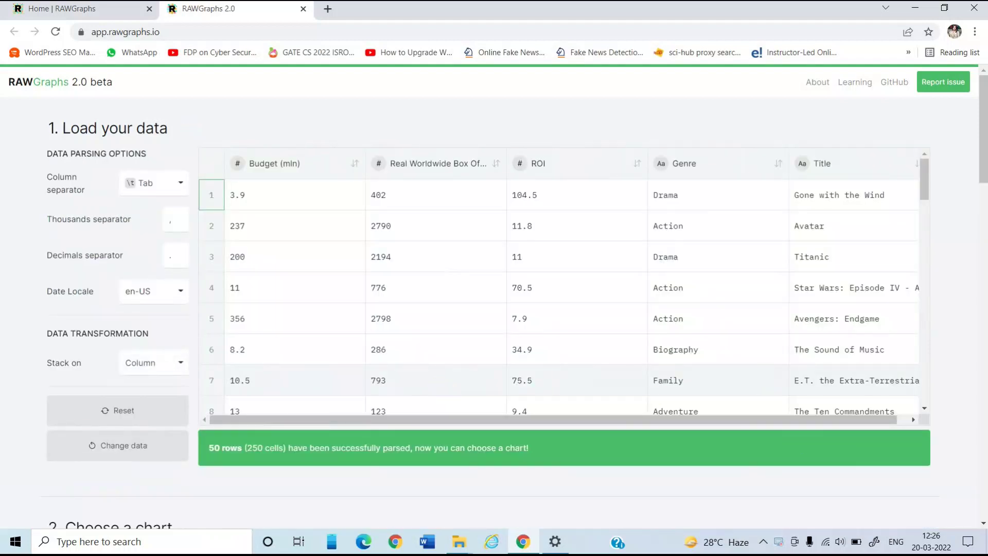
{"action": "scroll", "coordinate": [983, 524], "scroll_direction": "down", "scroll_amount": 3}
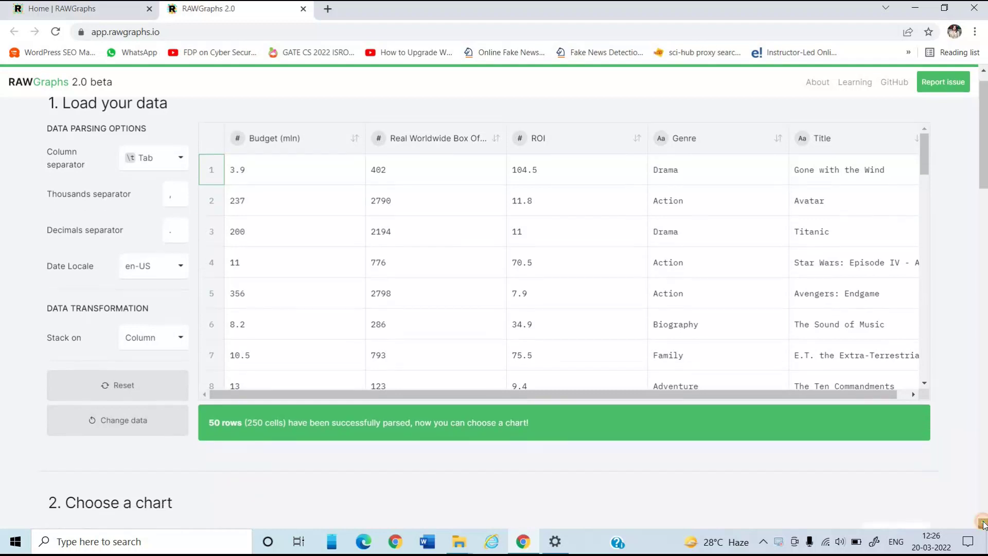
{"action": "scroll", "coordinate": [983, 524], "scroll_direction": "down", "scroll_amount": 5}
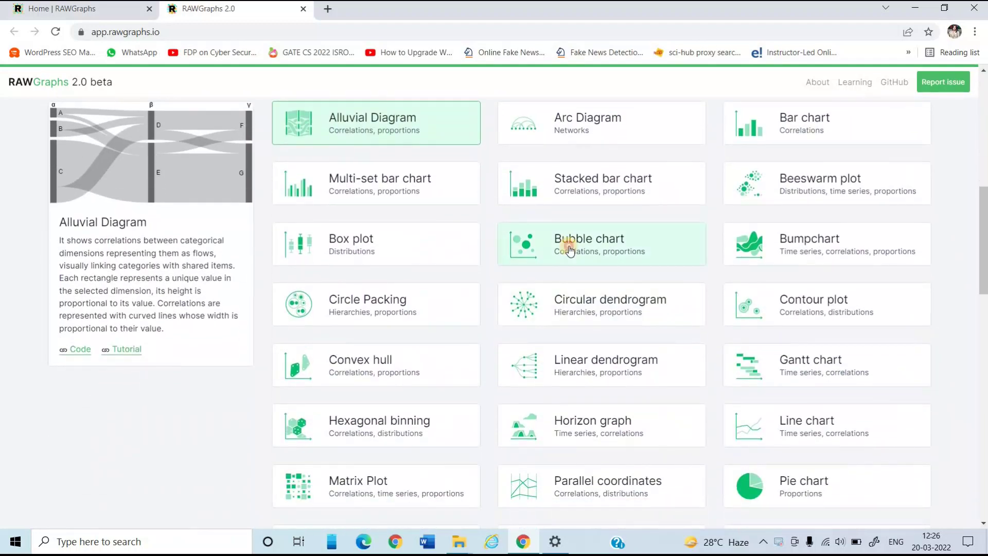
Step: Choose the Bubble chart type and scroll to its Mapping section
{"action": "left_click", "coordinate": [570, 250]}
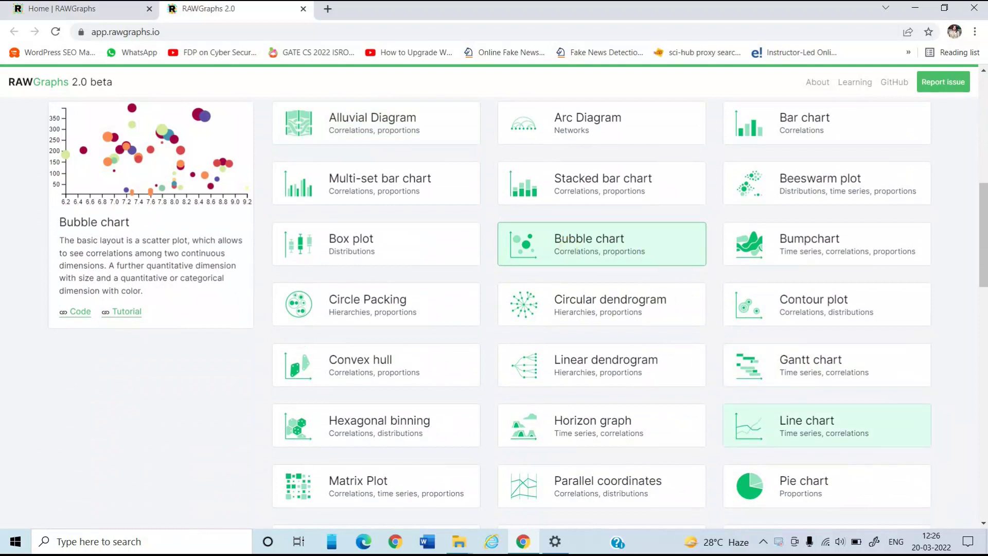
{"action": "scroll", "coordinate": [984, 524], "scroll_direction": "down", "scroll_amount": 5}
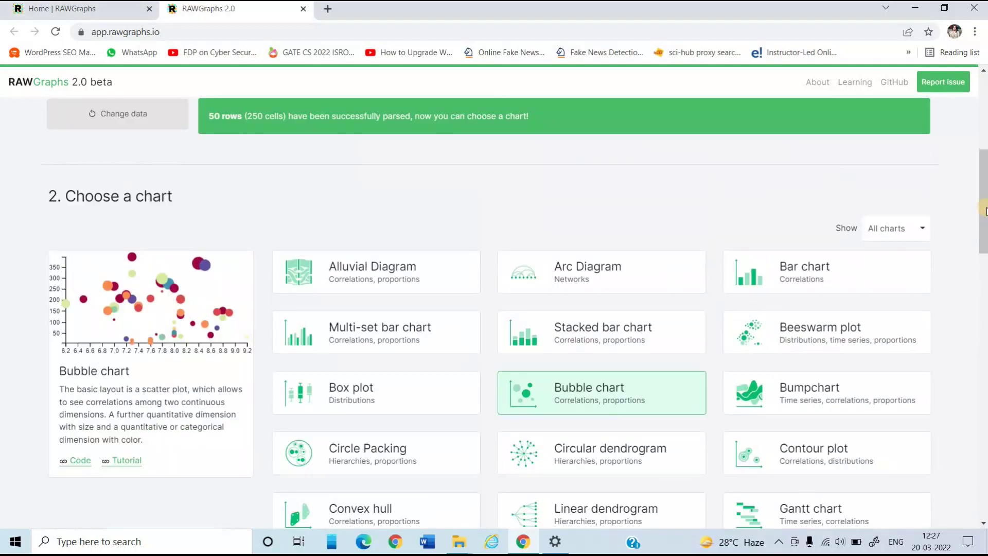
{"action": "left_click", "coordinate": [985, 212]}
{"action": "left_click", "coordinate": [983, 143]}
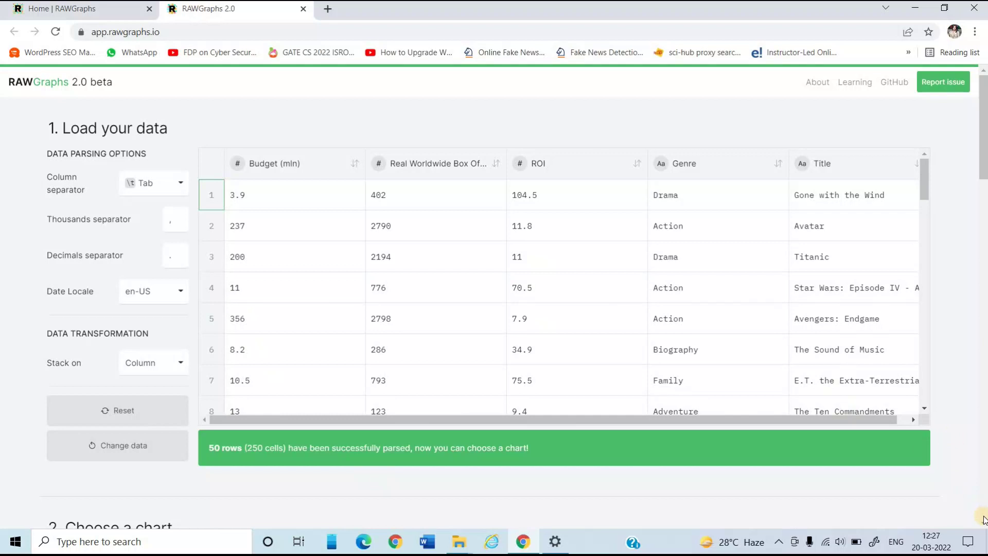
{"action": "scroll", "coordinate": [984, 518], "scroll_direction": "down", "scroll_amount": 15}
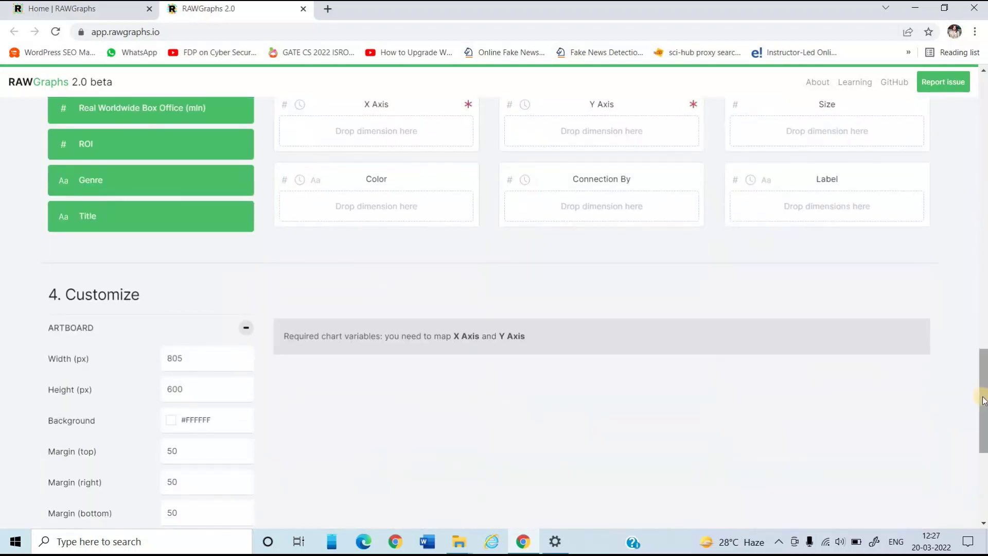
{"action": "scroll", "coordinate": [976, 335], "scroll_direction": "up", "scroll_amount": 5}
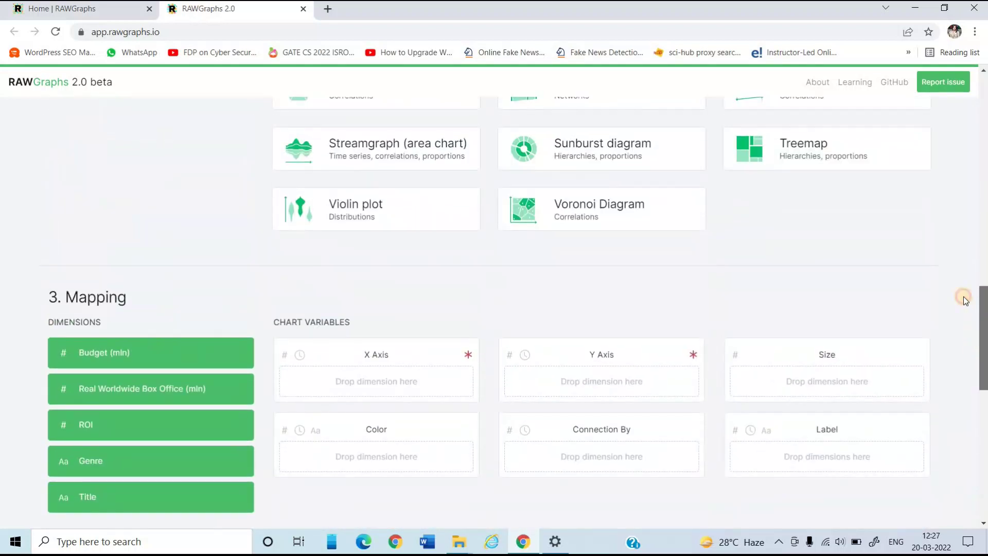
{"action": "scroll", "coordinate": [966, 303], "scroll_direction": "up", "scroll_amount": 3}
{"action": "scroll", "coordinate": [967, 340], "scroll_direction": "down", "scroll_amount": 5}
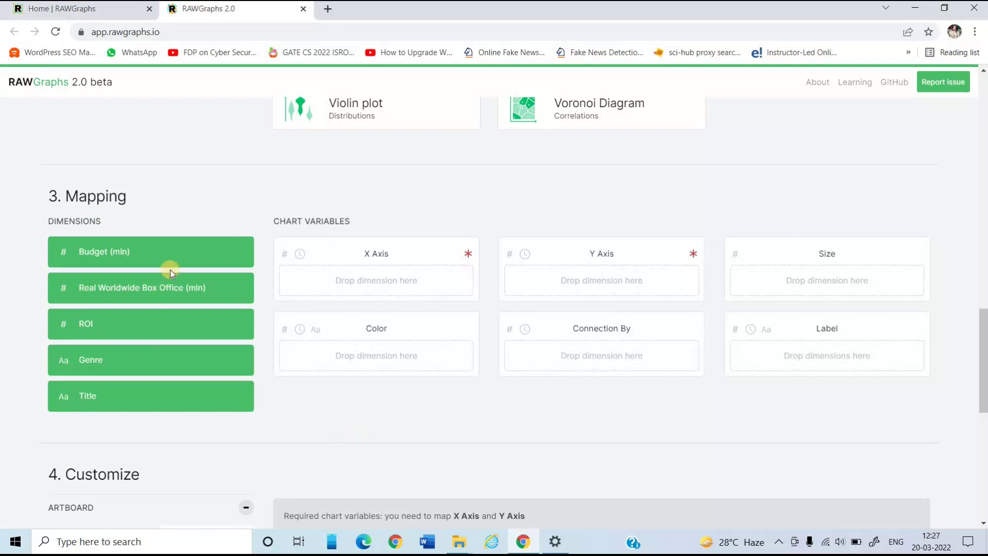
Step: Map Budget to X, Box Office to Y, ROI to Size, Genre to Color, Title to Label
{"action": "left_click_drag", "start_coordinate": [419, 246], "coordinate": [381, 273]}
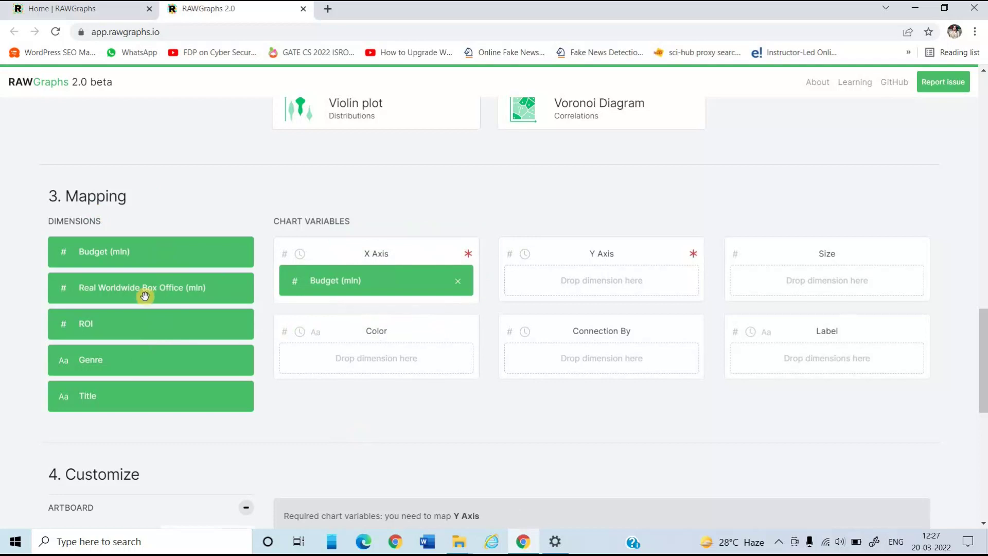
{"action": "left_click_drag", "start_coordinate": [384, 286], "coordinate": [607, 280]}
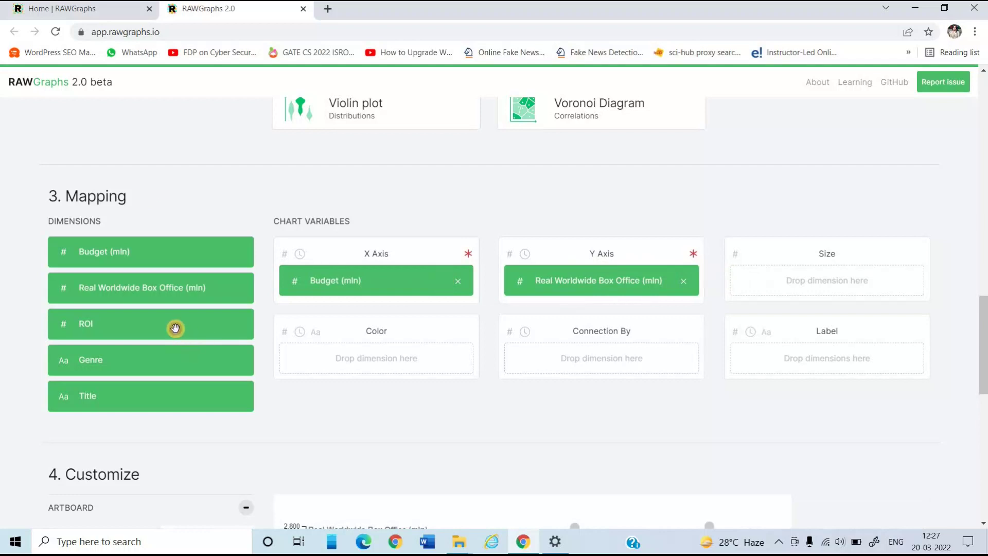
{"action": "left_click_drag", "start_coordinate": [175, 328], "coordinate": [820, 281]}
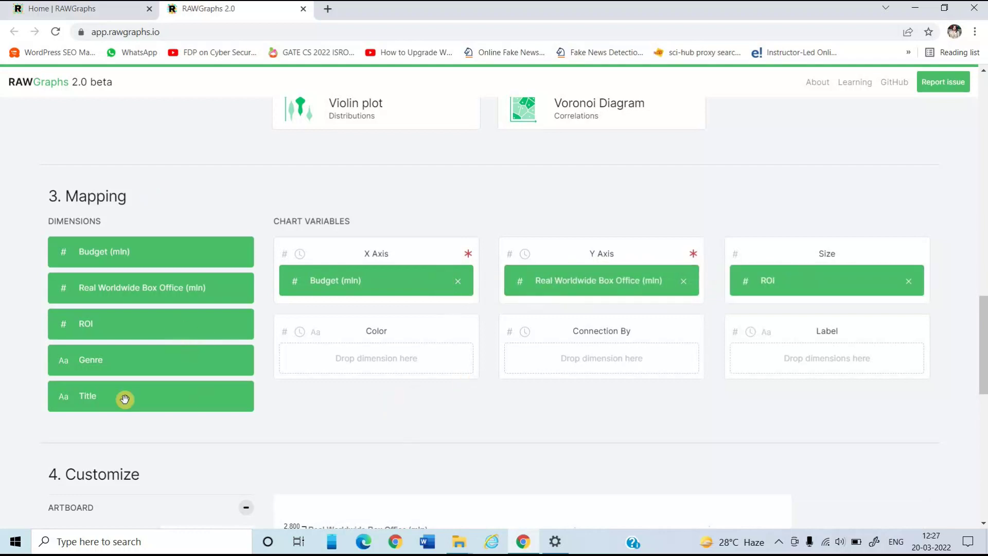
{"action": "left_click_drag", "start_coordinate": [130, 366], "coordinate": [364, 365]}
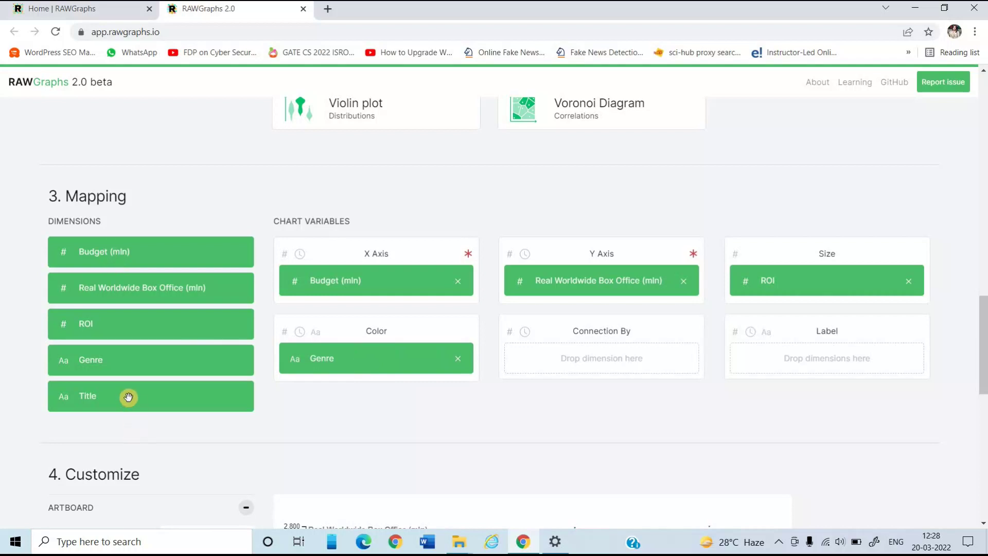
{"action": "left_click_drag", "start_coordinate": [129, 400], "coordinate": [825, 355]}
{"action": "left_click", "coordinate": [984, 524]}
{"action": "left_click", "coordinate": [983, 525]}
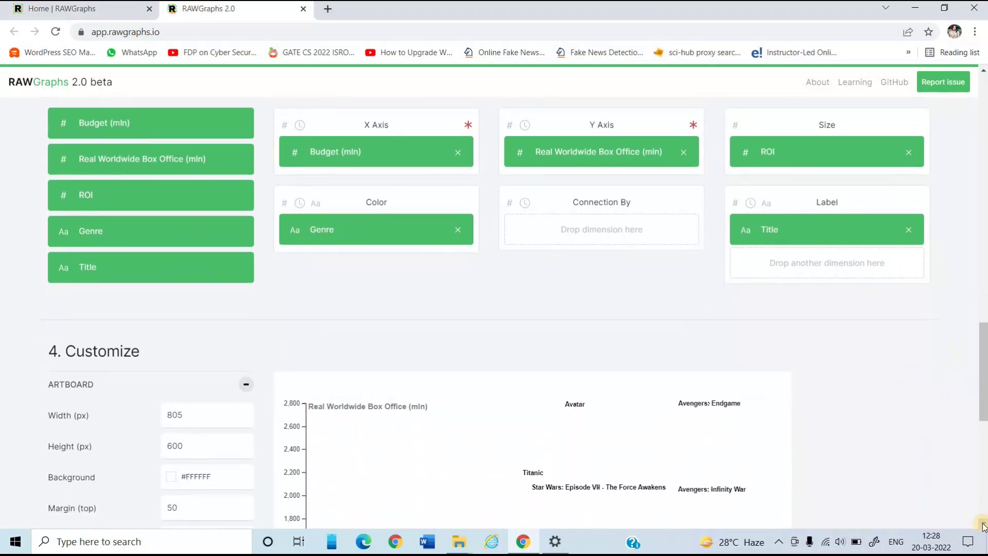
Step: Resize the bubble chart artboard to 1280×720 px and switch Show legend to Yes
{"action": "left_click", "coordinate": [984, 525]}
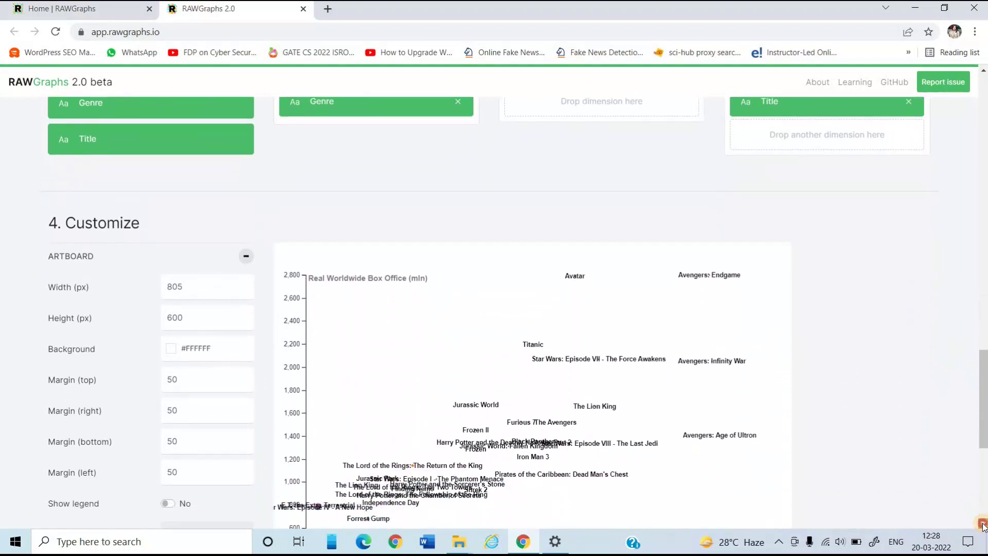
{"action": "left_click", "coordinate": [983, 525]}
{"action": "left_click", "coordinate": [983, 525]}
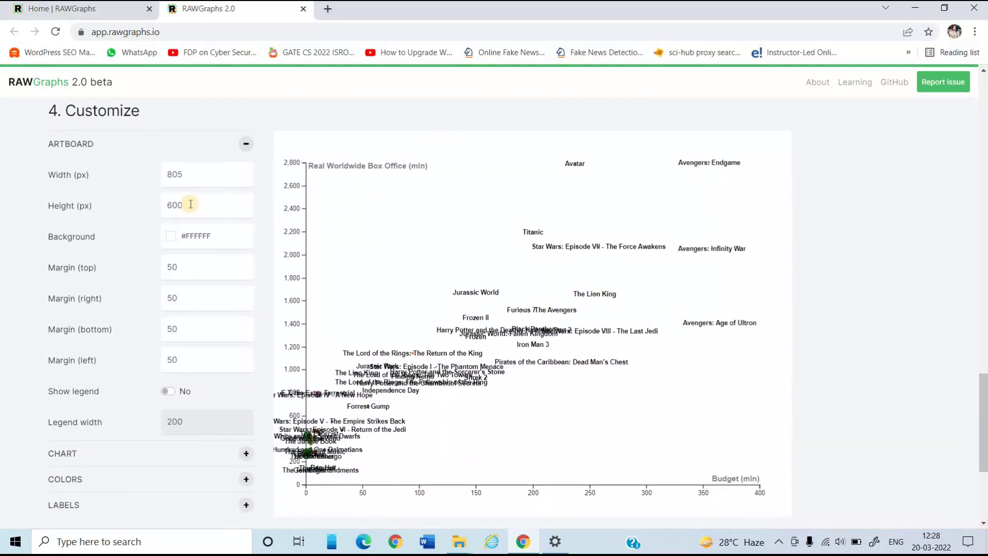
{"action": "left_click", "coordinate": [186, 177]}
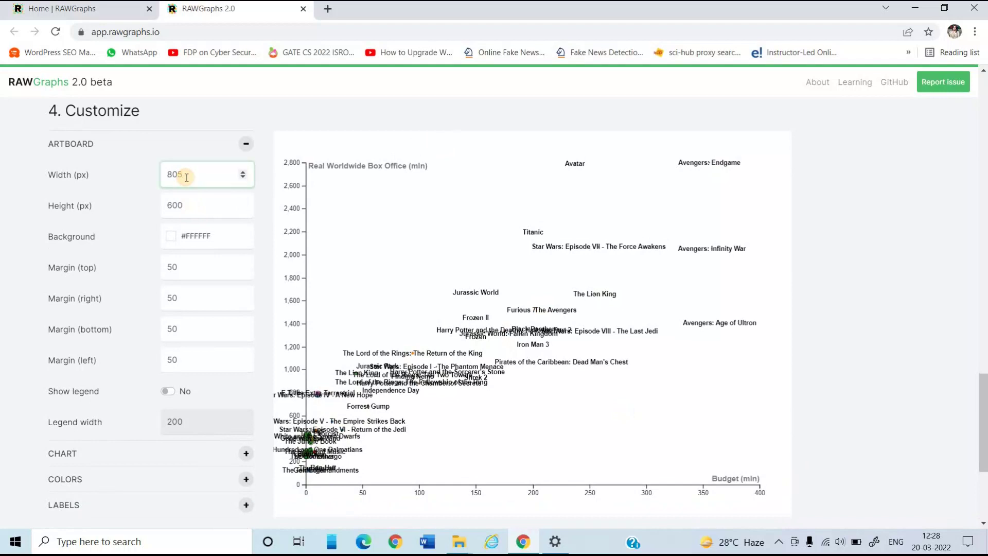
{"action": "key", "text": "BackSpace"}
{"action": "key", "text": "BackSpace"}
{"action": "key", "text": "BackSpace"}
{"action": "type", "text": "1280"}
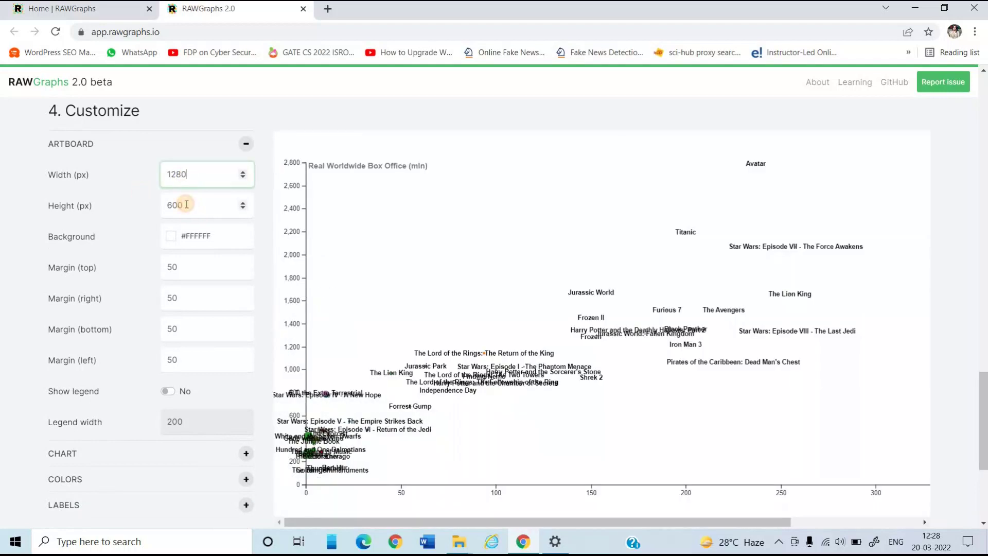
{"action": "double_click", "coordinate": [186, 204]}
{"action": "type", "text": "720"}
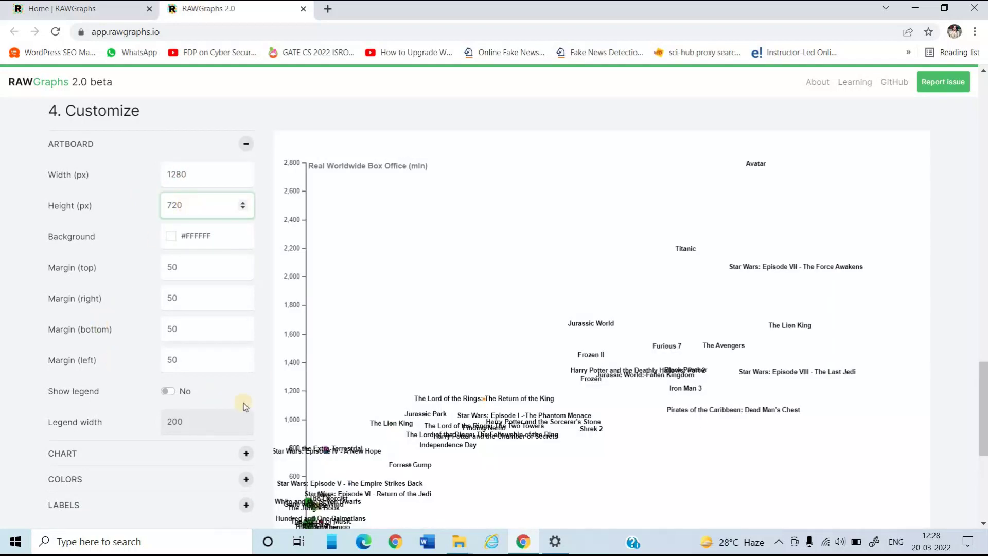
{"action": "left_click", "coordinate": [170, 392]}
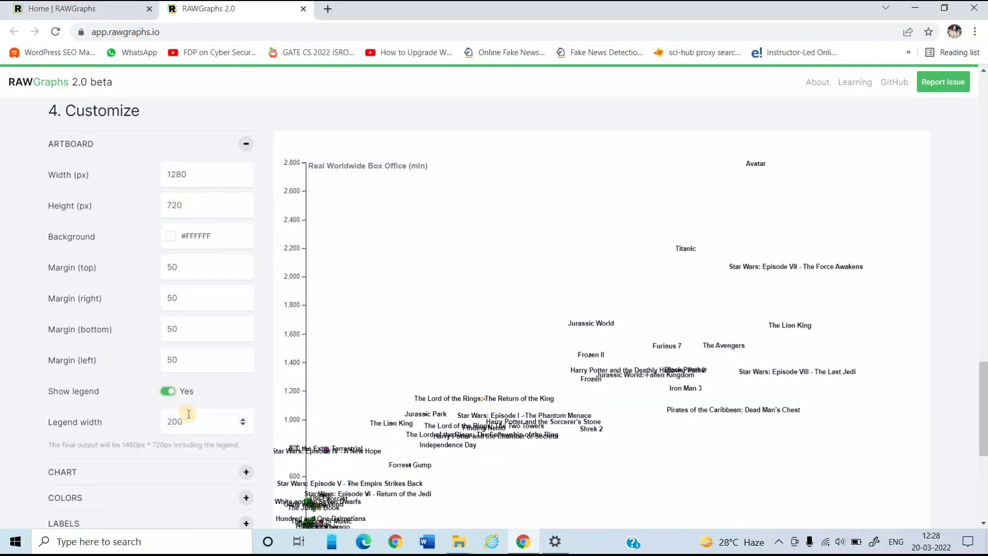
Step: Expand the chart options and check the maximum bubble diameter value of 15
{"action": "left_click", "coordinate": [246, 474]}
{"action": "scroll", "coordinate": [246, 481], "scroll_direction": "down", "scroll_amount": 3}
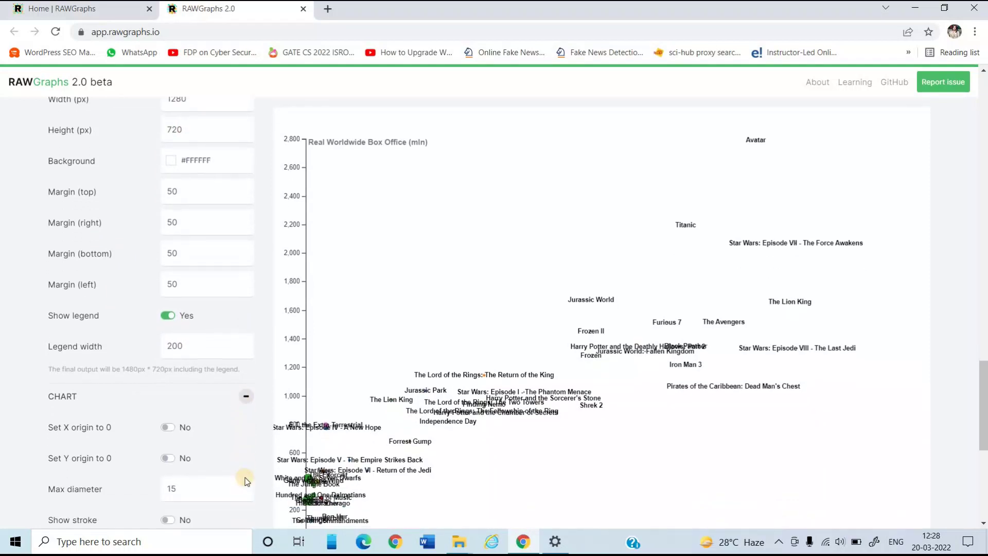
{"action": "scroll", "coordinate": [246, 481], "scroll_direction": "down", "scroll_amount": 2}
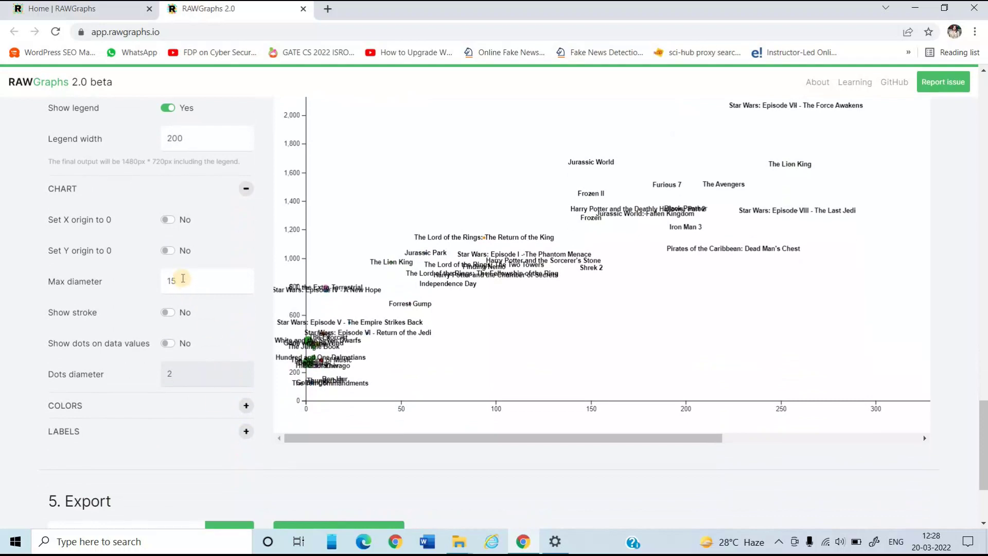
{"action": "left_click", "coordinate": [185, 279]}
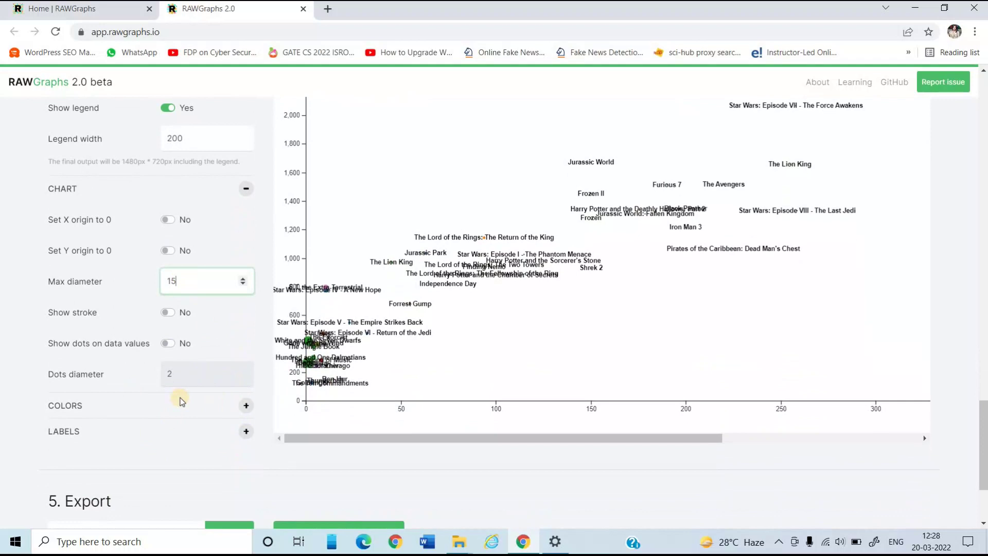
Step: In the COLORS panel, keep the Ordinal colour scale so each genre gets its own colour
{"action": "left_click", "coordinate": [247, 407]}
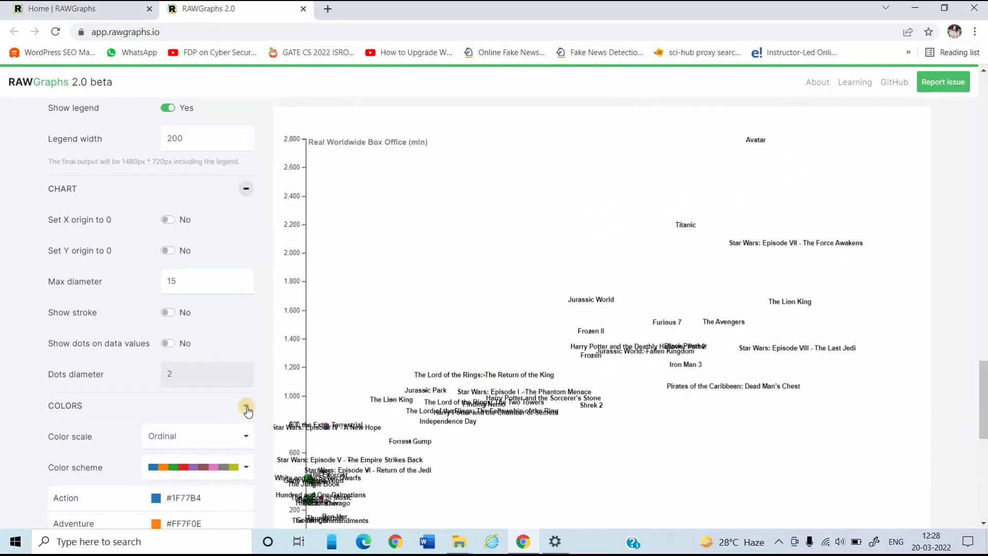
{"action": "left_click", "coordinate": [222, 436]}
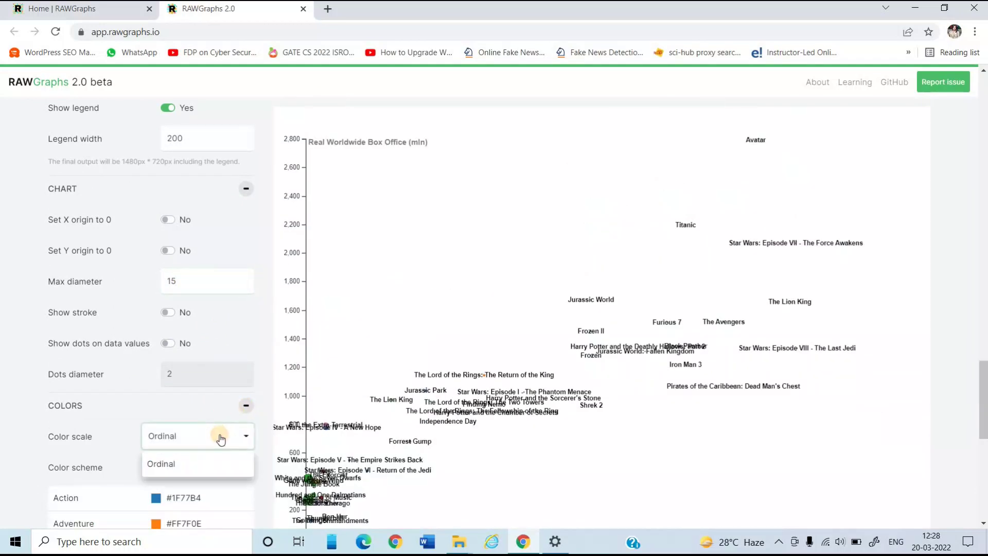
{"action": "left_click", "coordinate": [190, 461]}
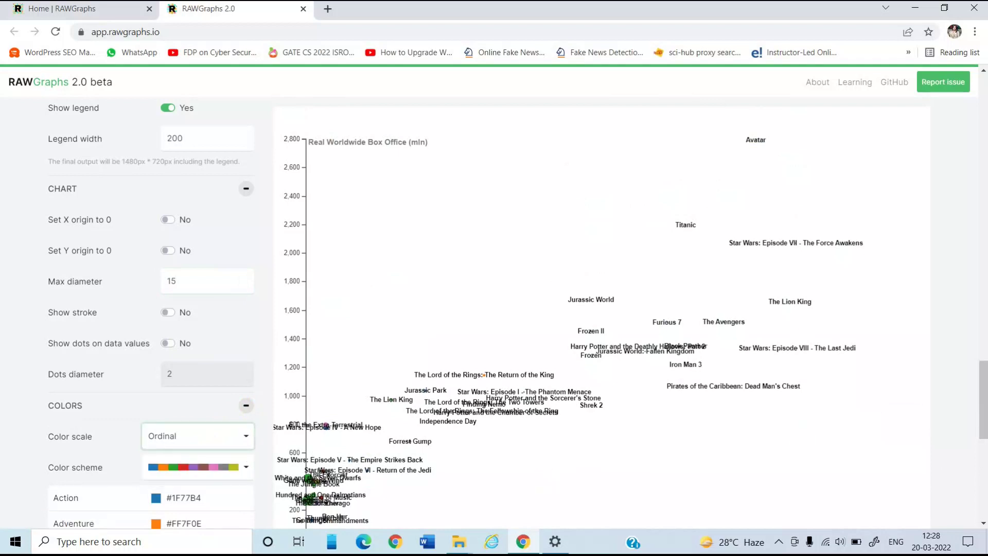
{"action": "scroll", "coordinate": [983, 460], "scroll_direction": "down", "scroll_amount": 8}
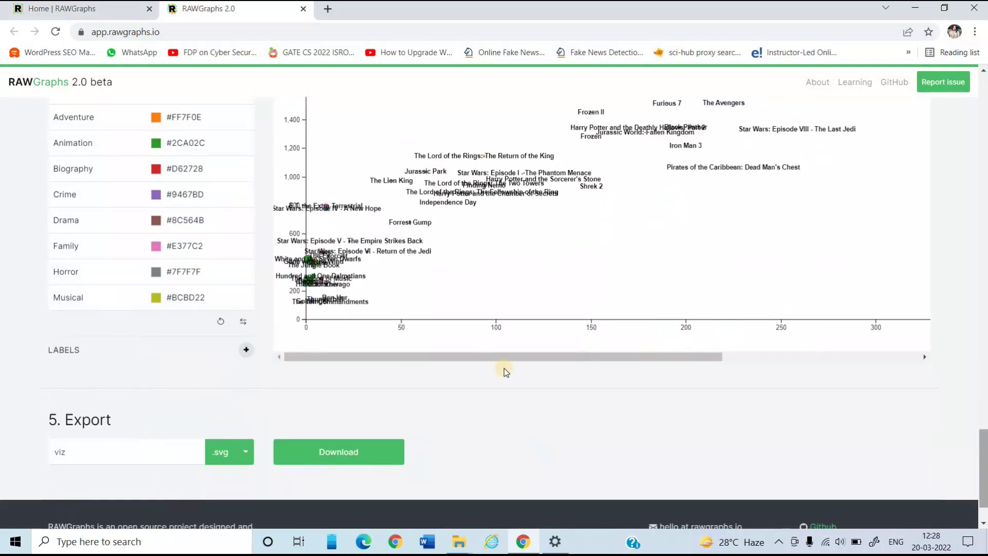
Step: Try Secondary and Italic label styles, settle on Primary, and set Auto hide labels to Yes
{"action": "left_click", "coordinate": [247, 351]}
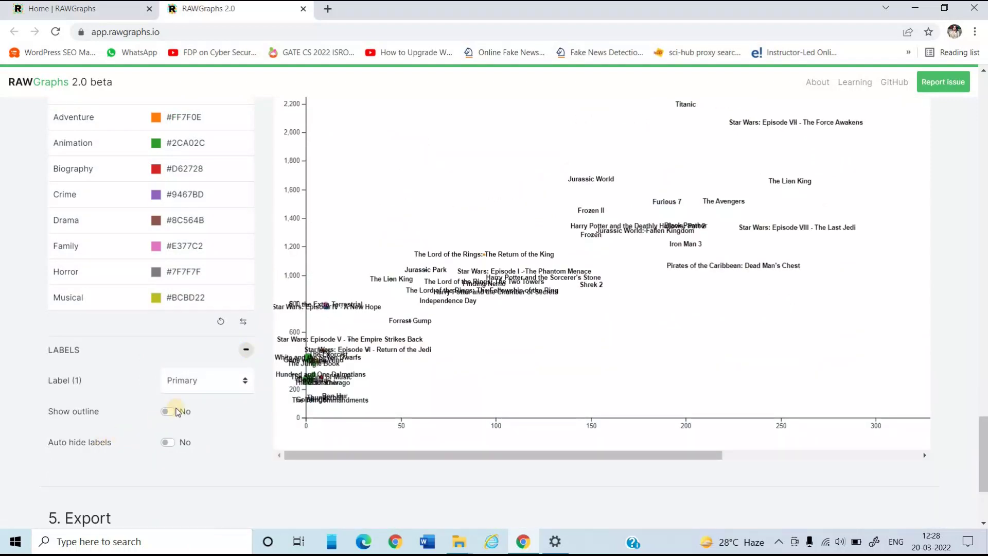
{"action": "left_click", "coordinate": [200, 391]}
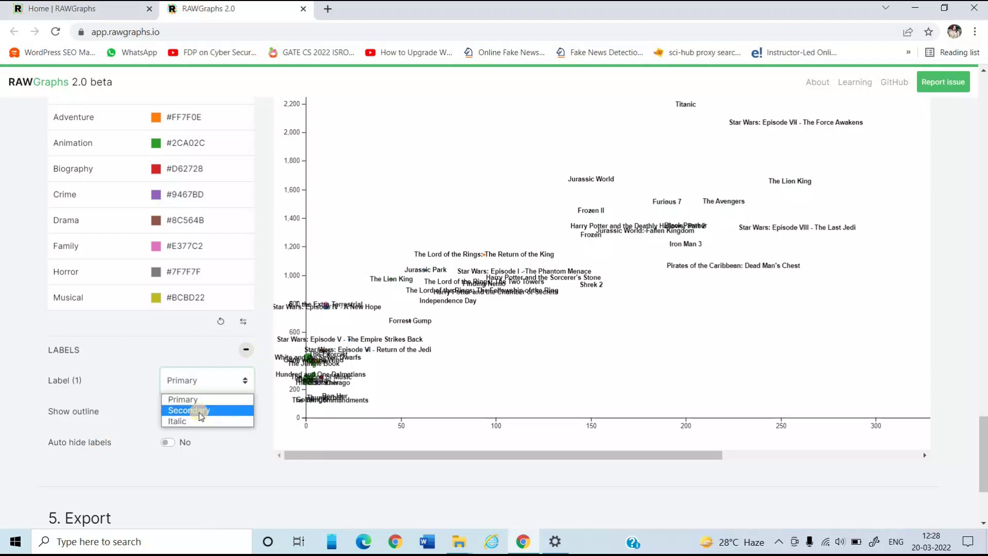
{"action": "left_click", "coordinate": [200, 412]}
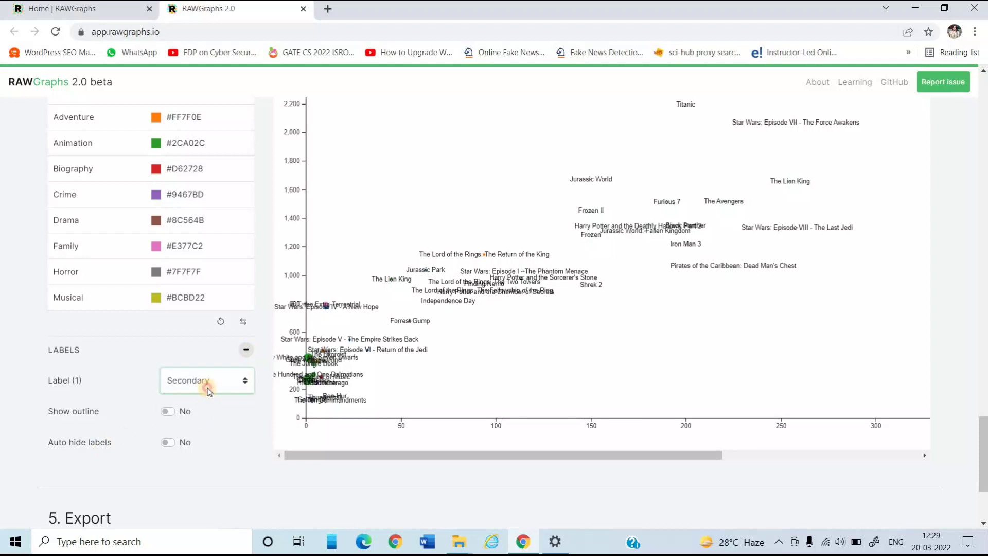
{"action": "left_click", "coordinate": [205, 387]}
{"action": "left_click", "coordinate": [200, 421]}
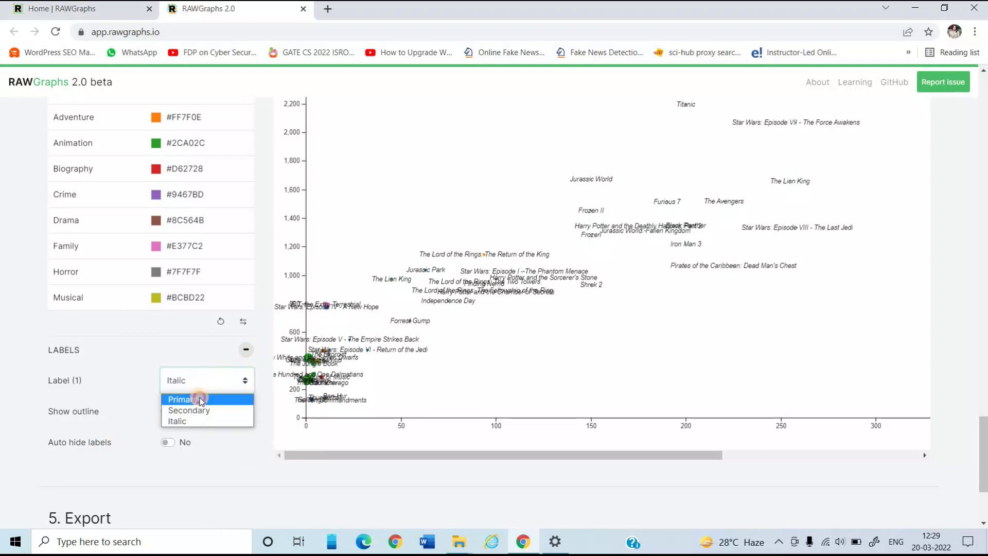
{"action": "left_click", "coordinate": [200, 400]}
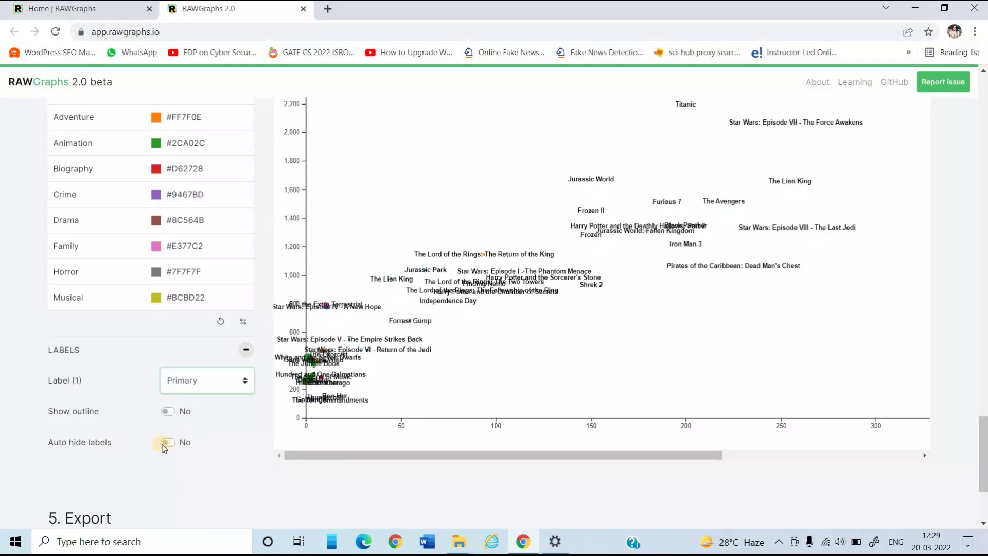
{"action": "left_click", "coordinate": [166, 446]}
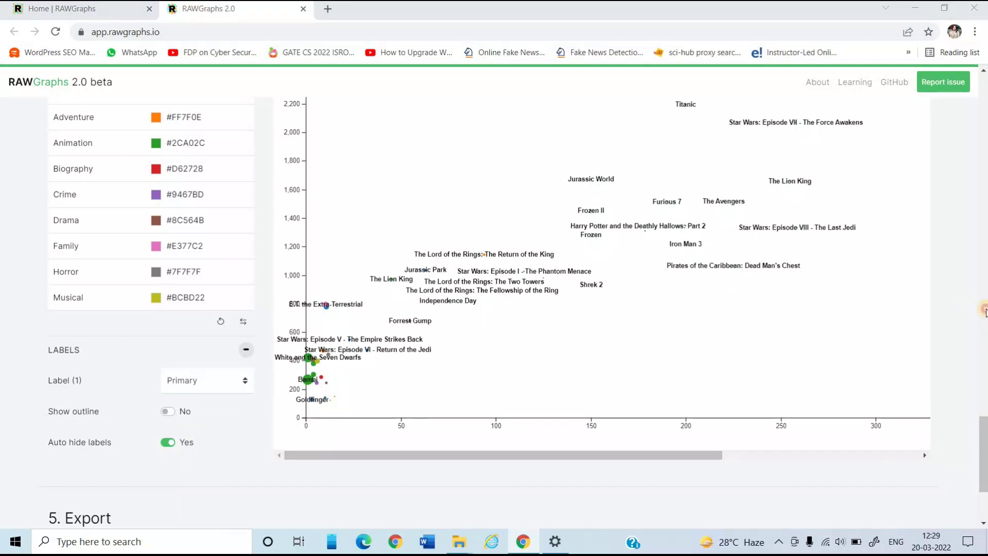
Step: Change the Max diameter from 15 to 2 so bubbles become small dots
{"action": "scroll", "coordinate": [223, 468], "scroll_direction": "up", "scroll_amount": 5}
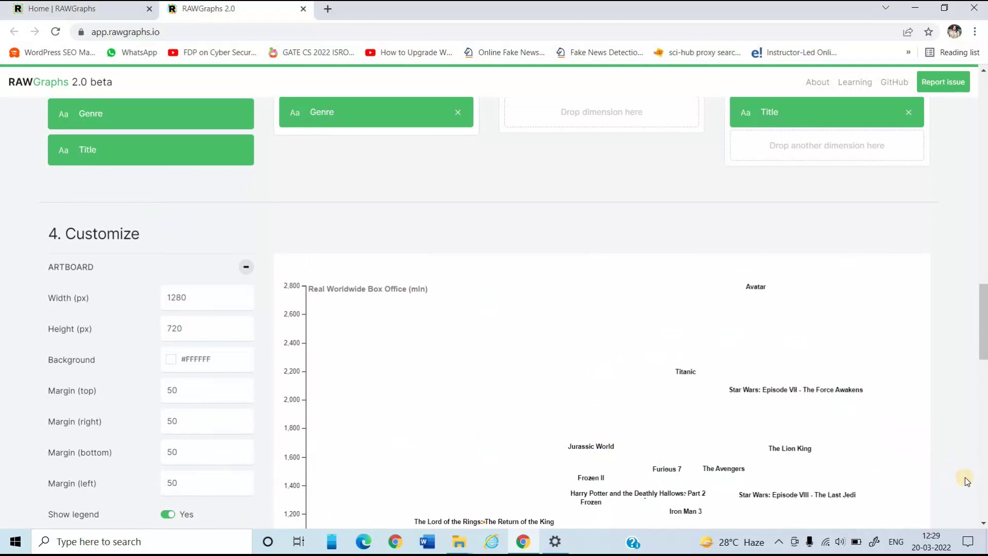
{"action": "scroll", "coordinate": [623, 399], "scroll_direction": "down", "scroll_amount": 3}
{"action": "left_click", "coordinate": [196, 281]}
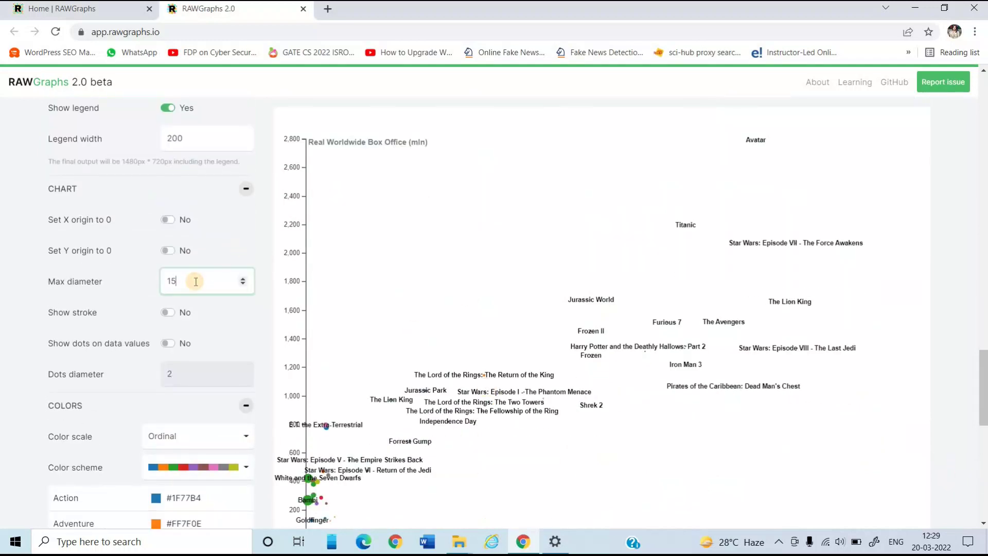
{"action": "type", "text": "2"}
{"action": "left_click", "coordinate": [480, 433]}
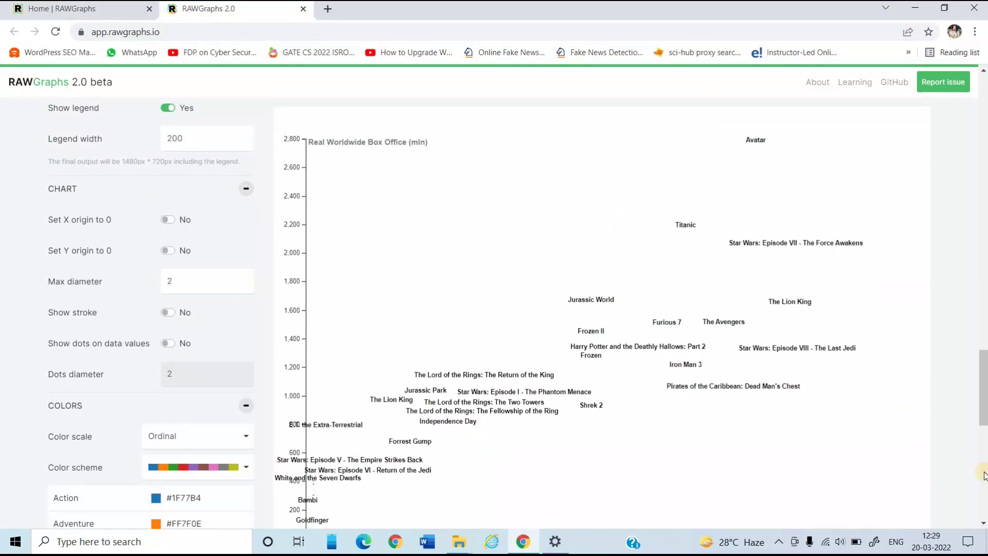
{"action": "scroll", "coordinate": [984, 474], "scroll_direction": "down", "scroll_amount": 2}
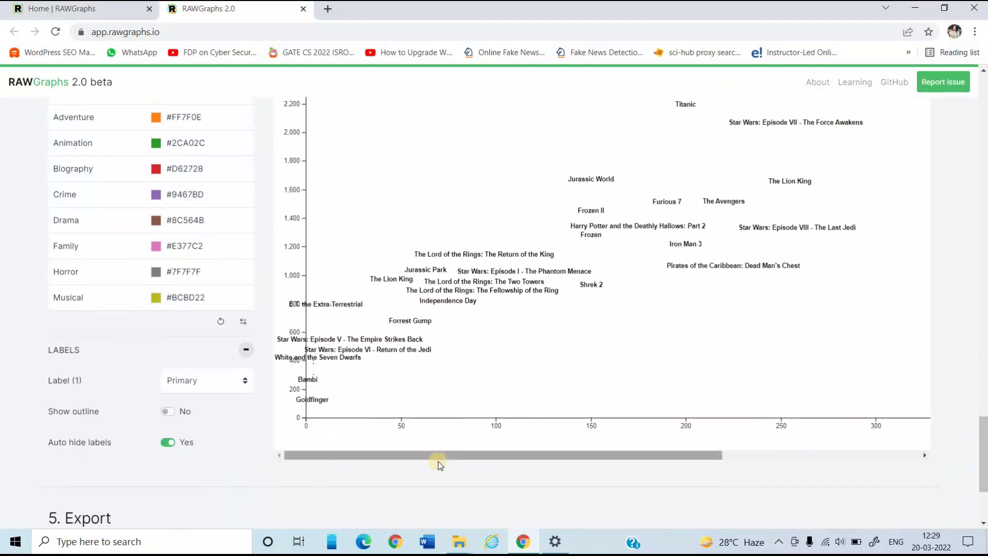
Step: Export the bubble chart in .png format and save it as pic.png
{"action": "scroll", "coordinate": [446, 451], "scroll_direction": "down", "scroll_amount": 3}
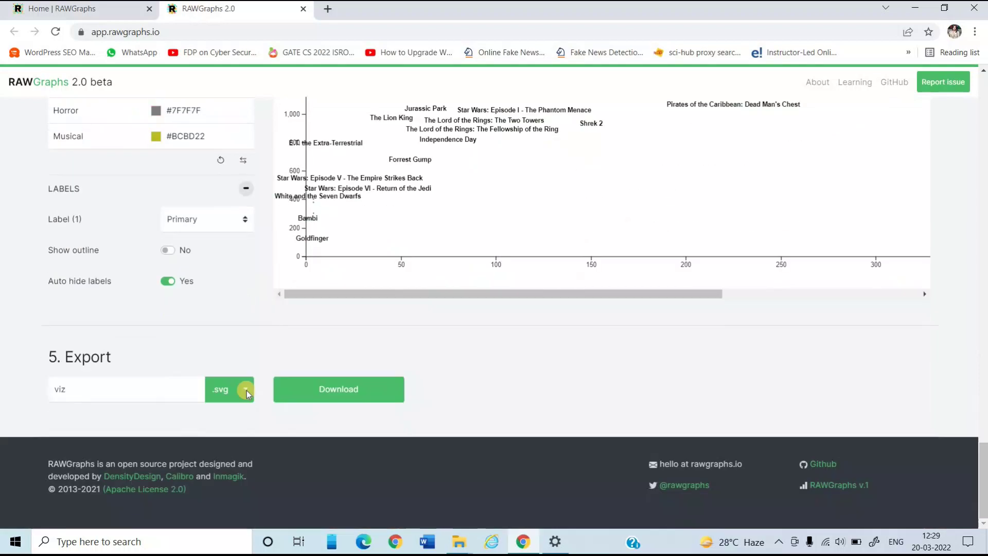
{"action": "left_click", "coordinate": [217, 390]}
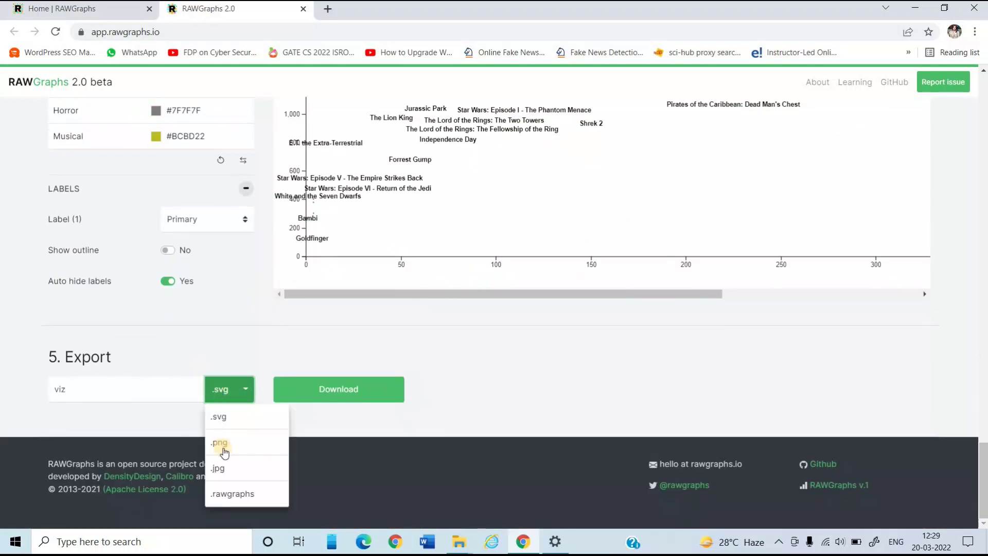
{"action": "left_click", "coordinate": [221, 445]}
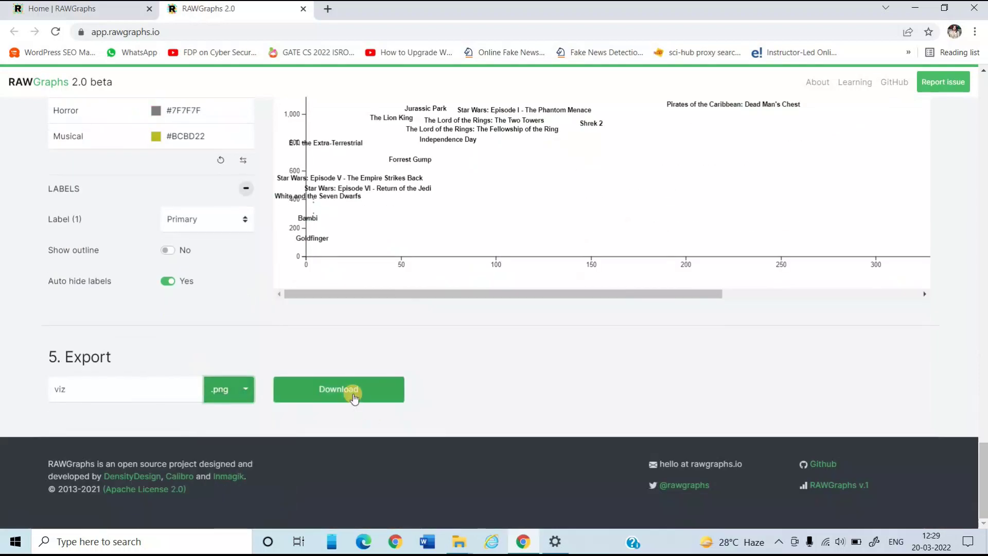
{"action": "left_click", "coordinate": [353, 396]}
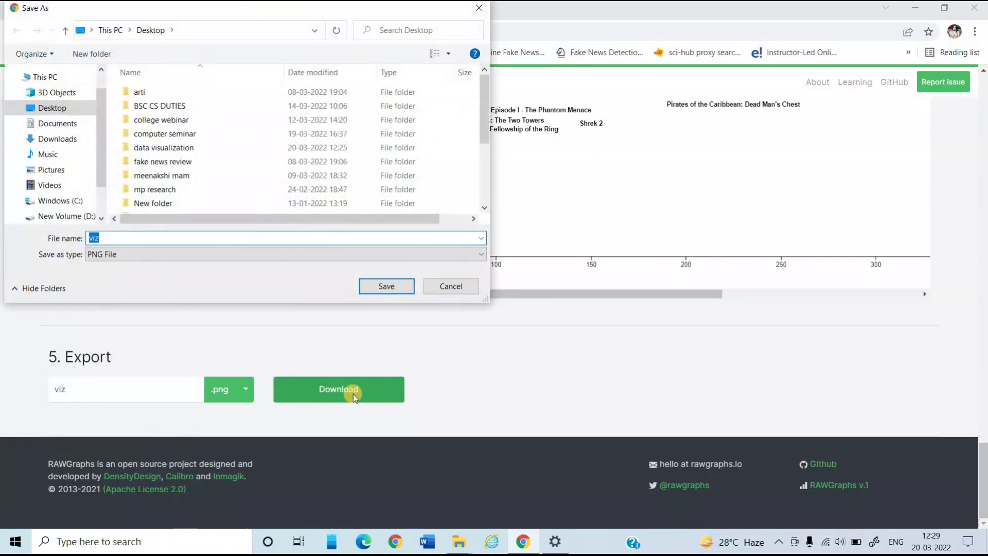
{"action": "type", "text": "pic"}
{"action": "key", "text": "Return"}
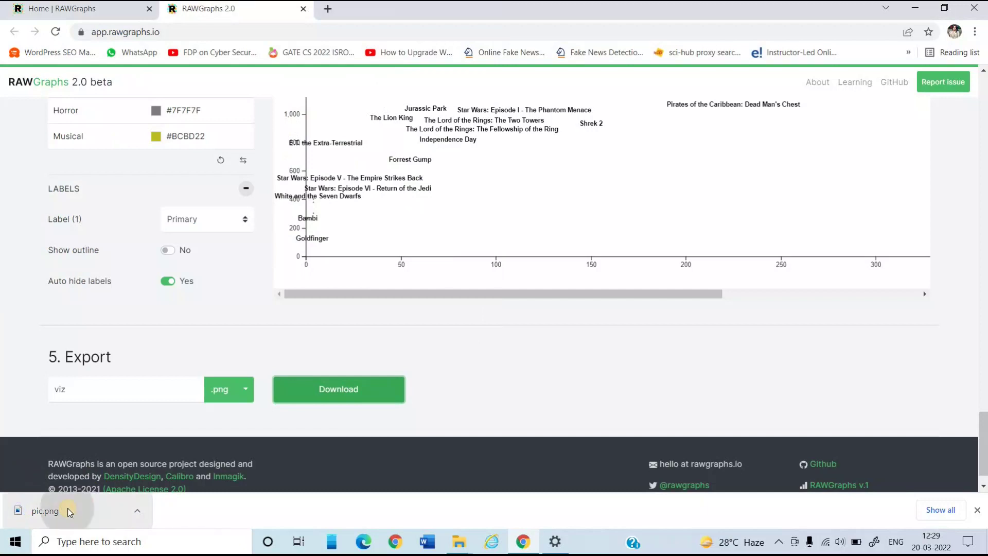
{"action": "left_click", "coordinate": [67, 508]}
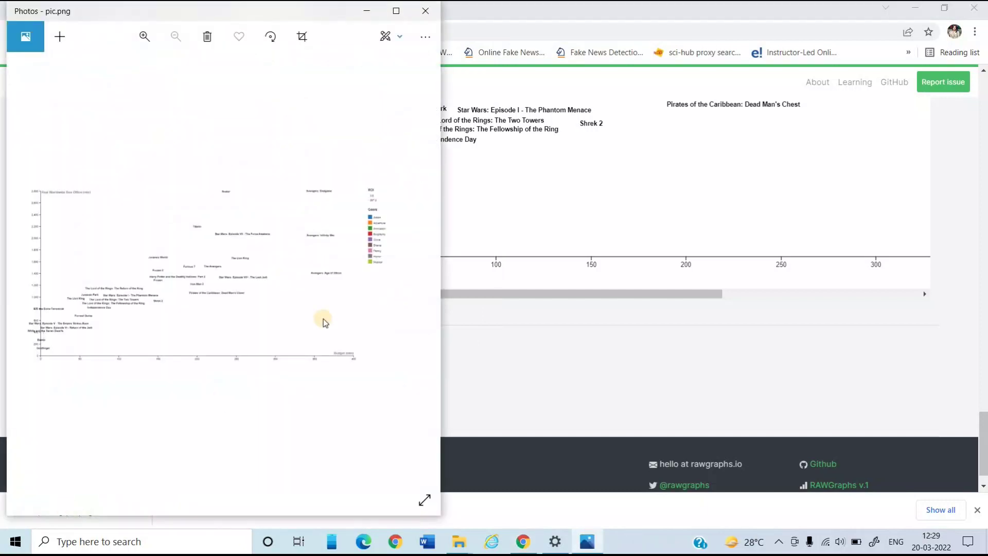
{"action": "left_click", "coordinate": [396, 11]}
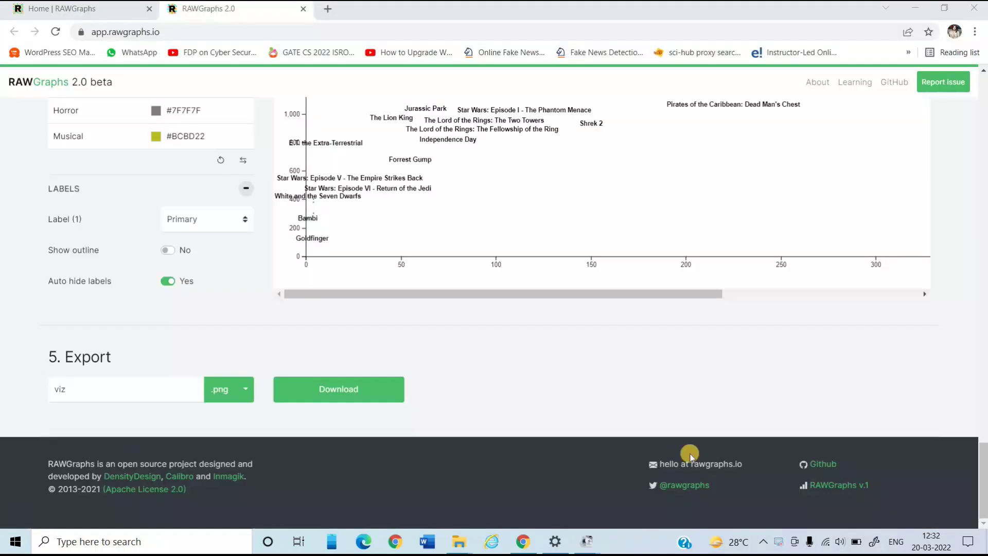
Step: Scroll up past Mapping and Choose a chart to the Load your data section
{"action": "scroll", "coordinate": [983, 299], "scroll_direction": "up", "scroll_amount": 10}
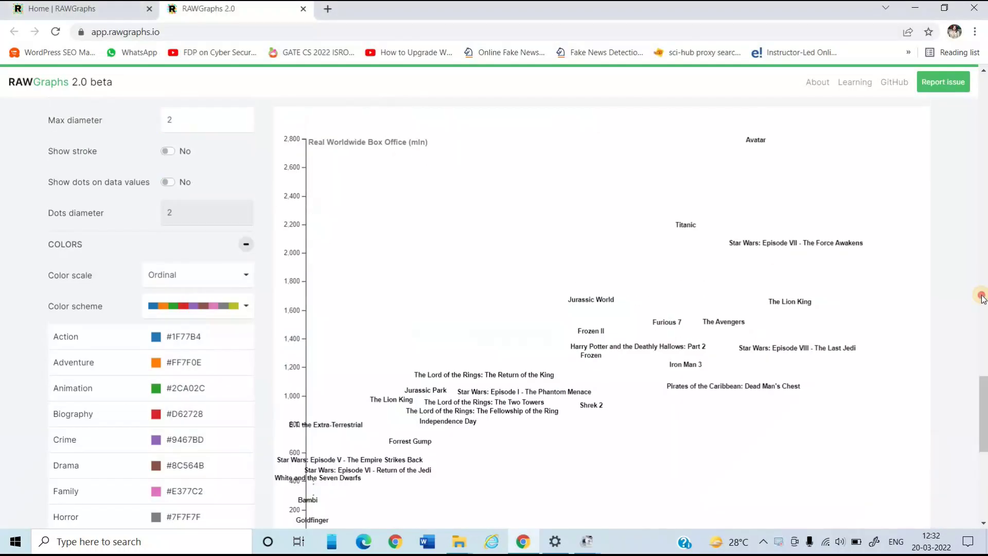
{"action": "scroll", "coordinate": [982, 205], "scroll_direction": "up", "scroll_amount": 8}
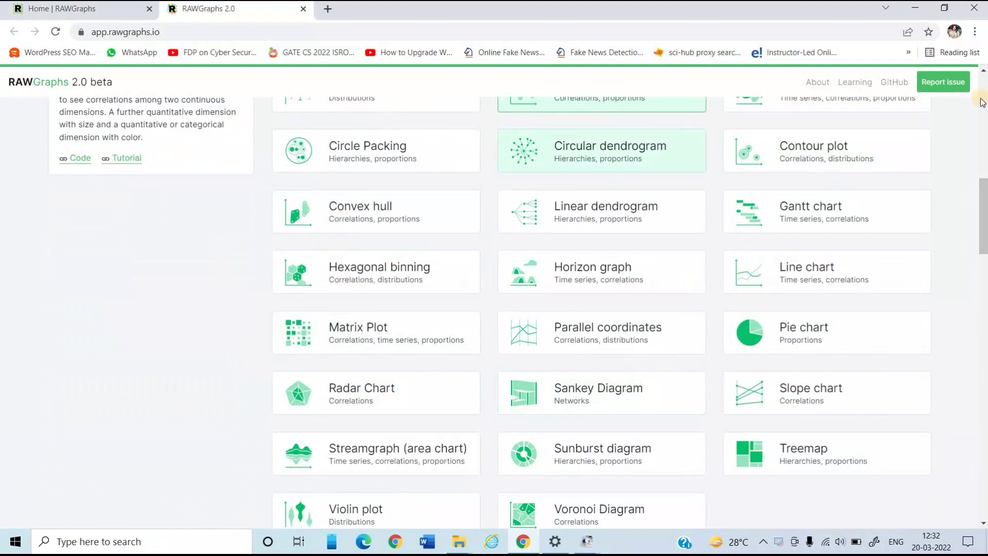
{"action": "scroll", "coordinate": [982, 103], "scroll_direction": "up", "scroll_amount": 10}
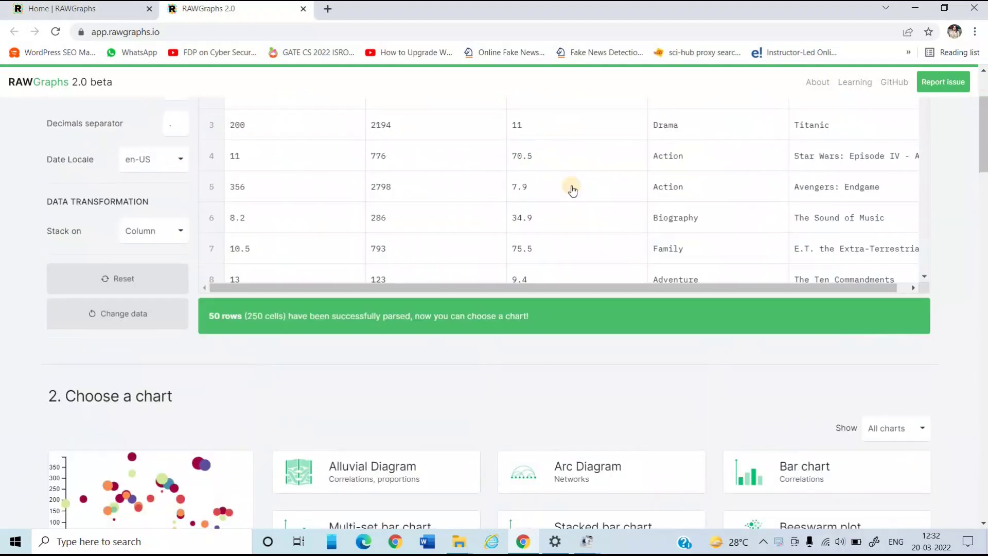